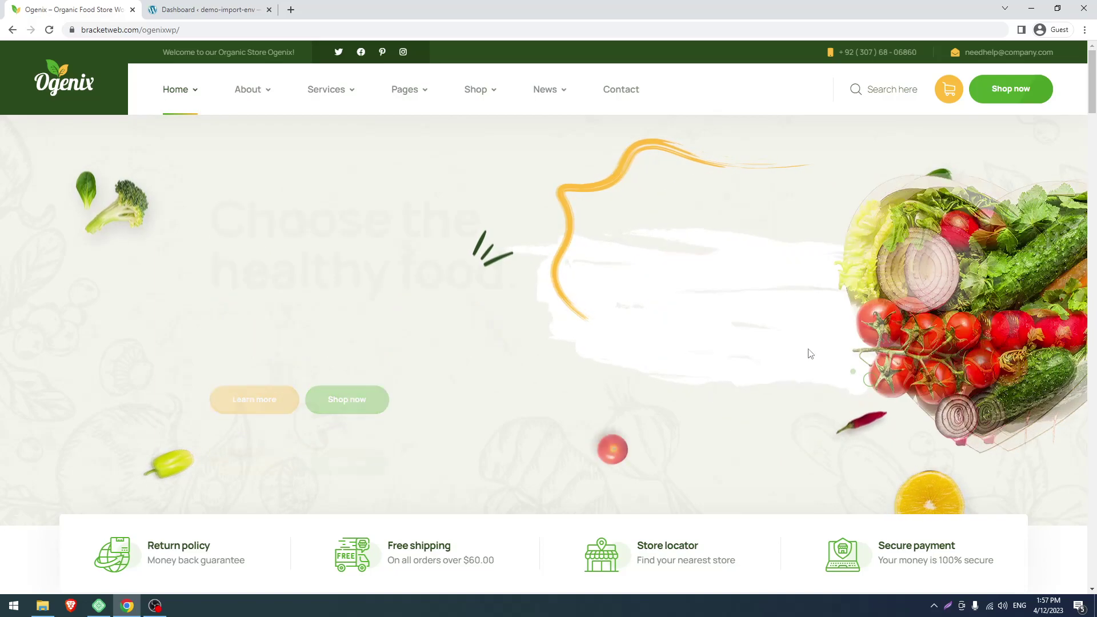
Step: Switch to File Explorer and extract the ogenix-wp-full.zip archive in New folder with 7-Zip
{"action": "left_click", "coordinate": [38, 609]}
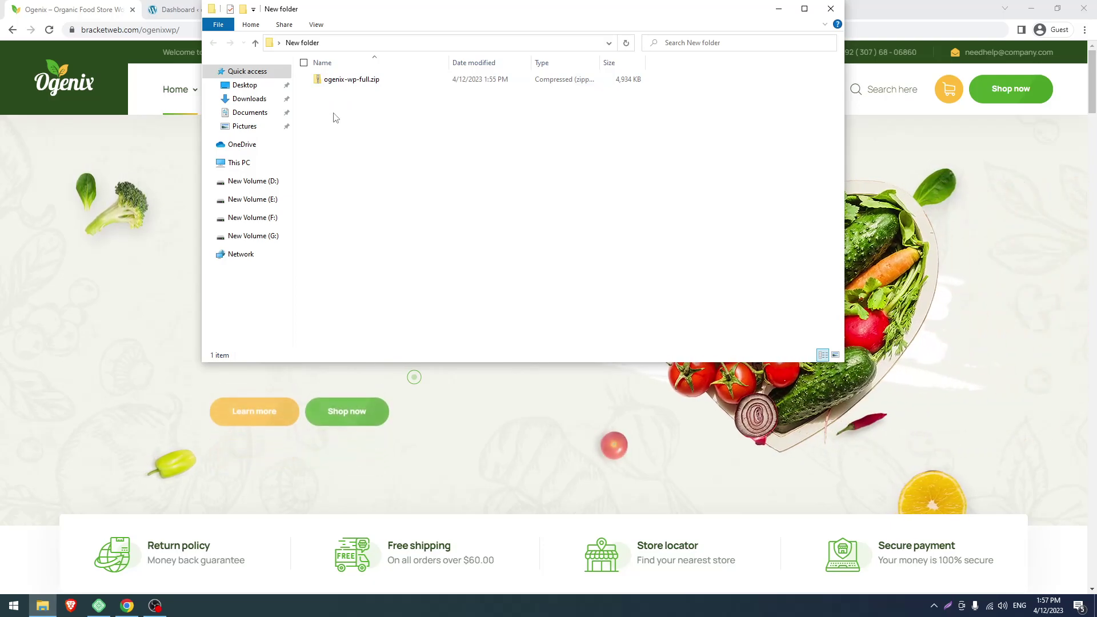
{"action": "left_click", "coordinate": [336, 81]}
{"action": "right_click", "coordinate": [336, 80]}
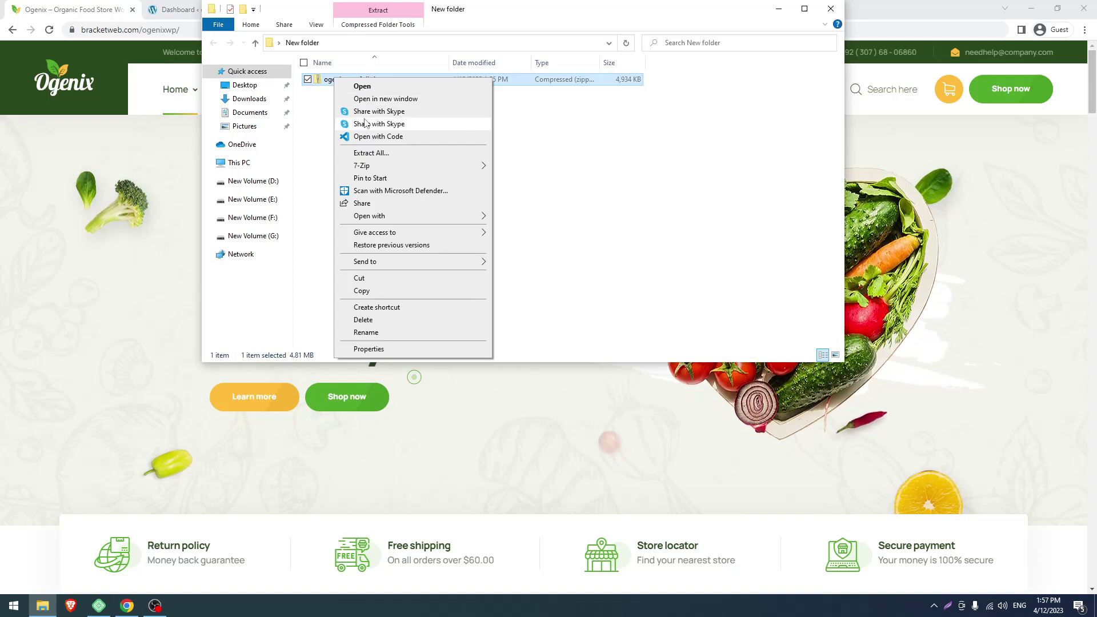
{"action": "mouse_move", "coordinate": [400, 166]}
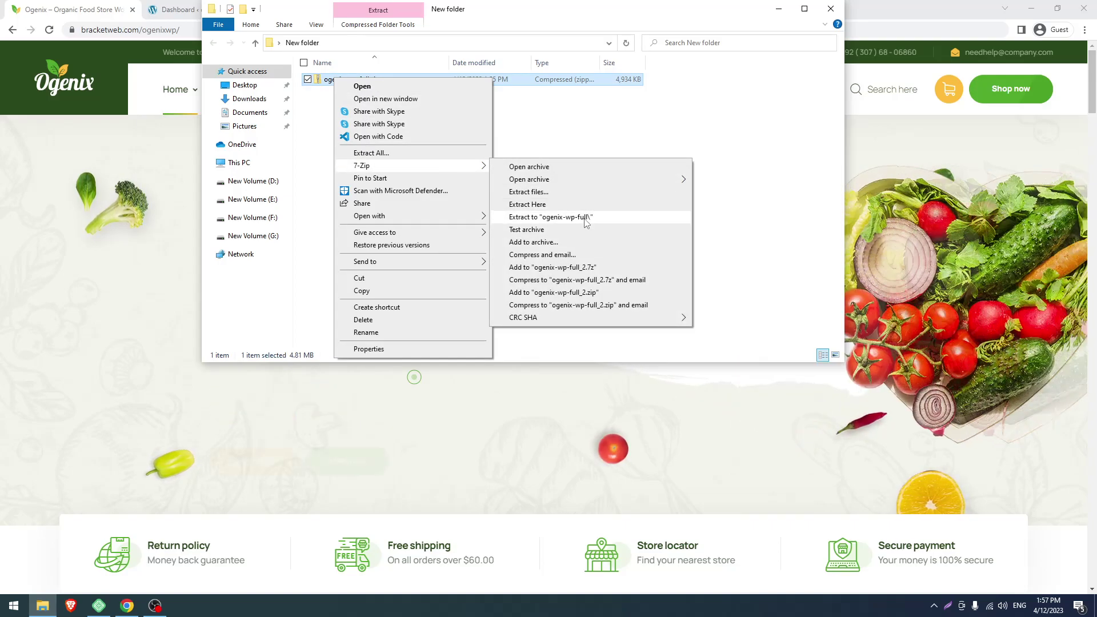
{"action": "left_click", "coordinate": [581, 205]}
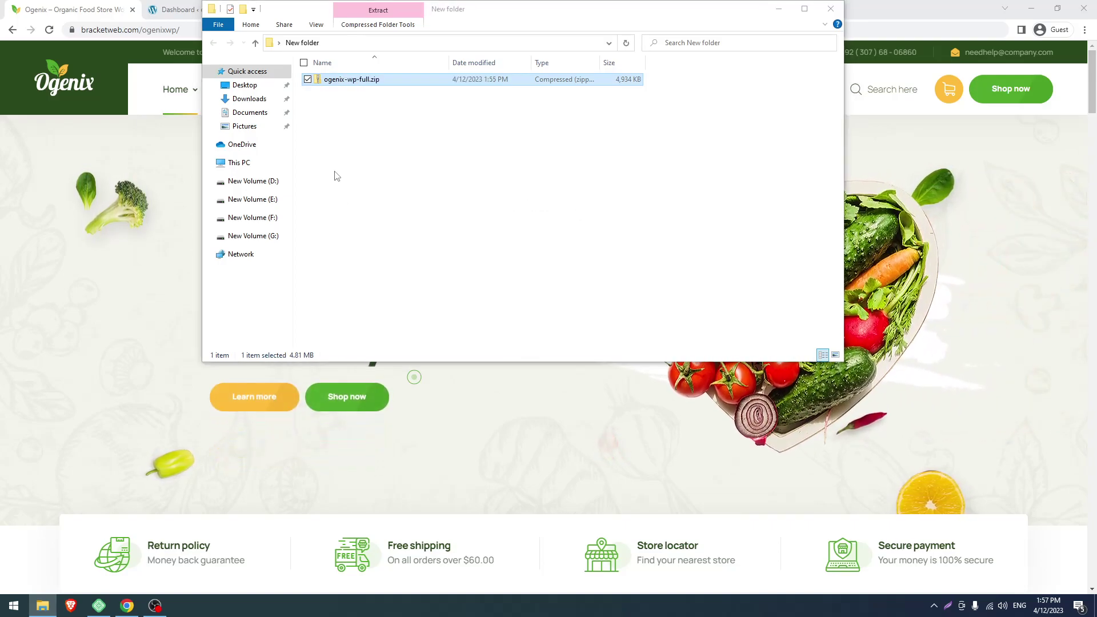
Step: Open the extracted ogenix-wp-full folder and select the ogenix.zip theme package
{"action": "double_click", "coordinate": [342, 80]}
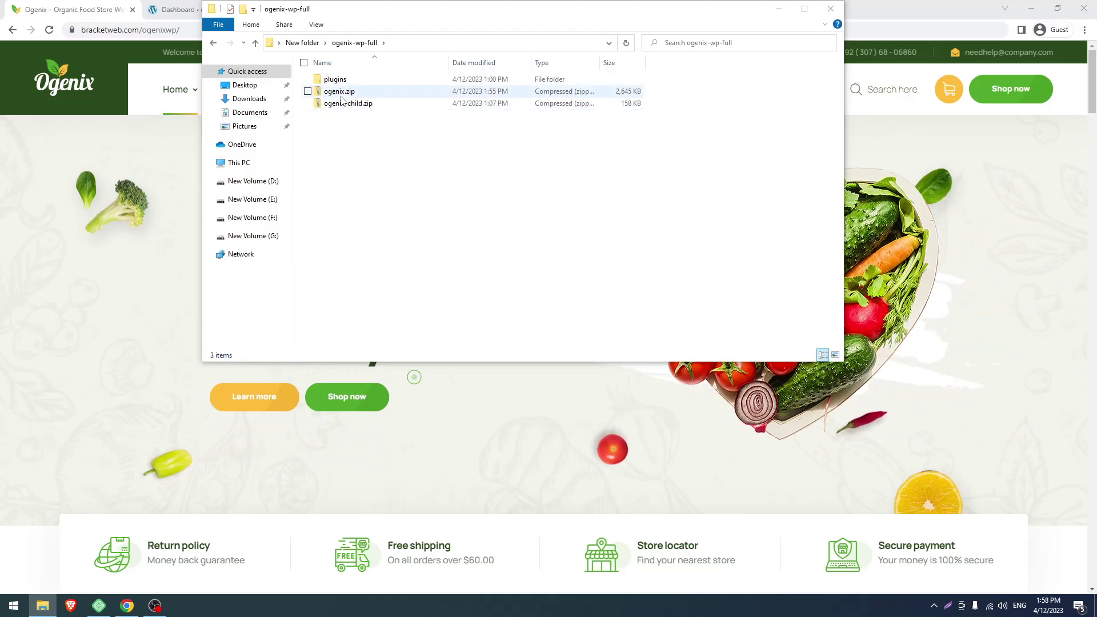
{"action": "key", "text": "Down"}
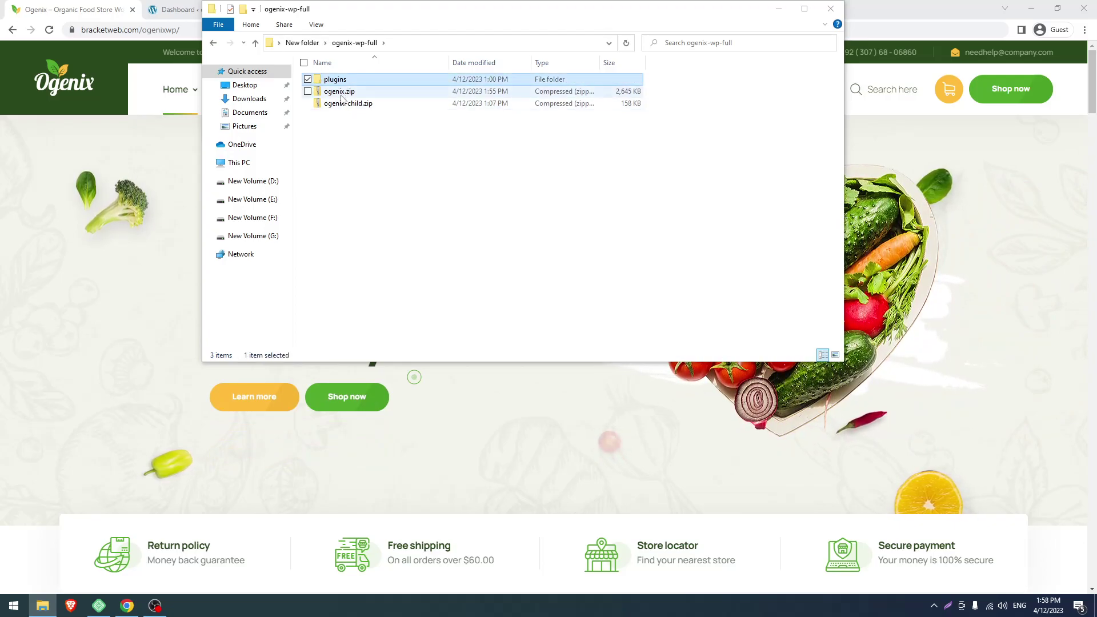
{"action": "left_click", "coordinate": [340, 93]}
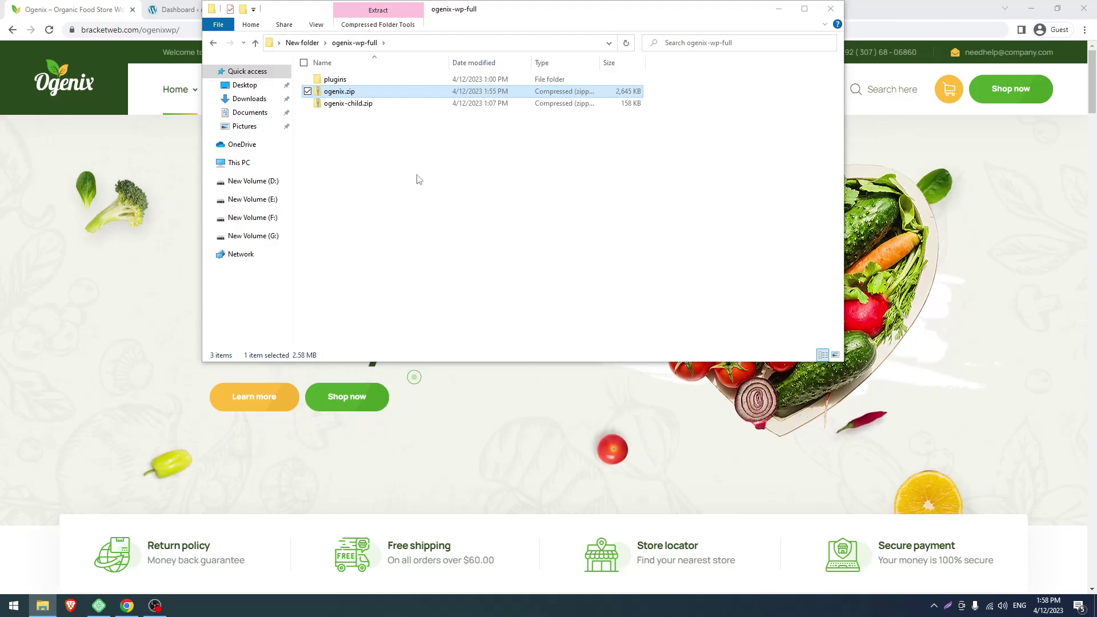
Step: Check the PHP versions available for the demo-import-env site in Local, and return to its WordPress dashboard
{"action": "left_click", "coordinate": [147, 8]}
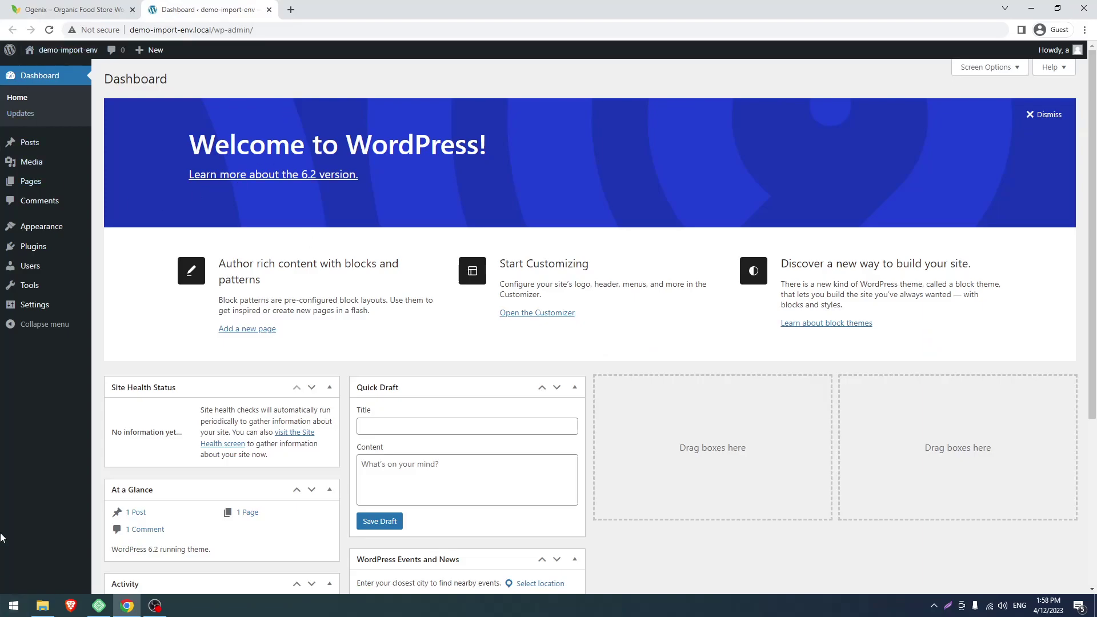
{"action": "mouse_move", "coordinate": [98, 606]}
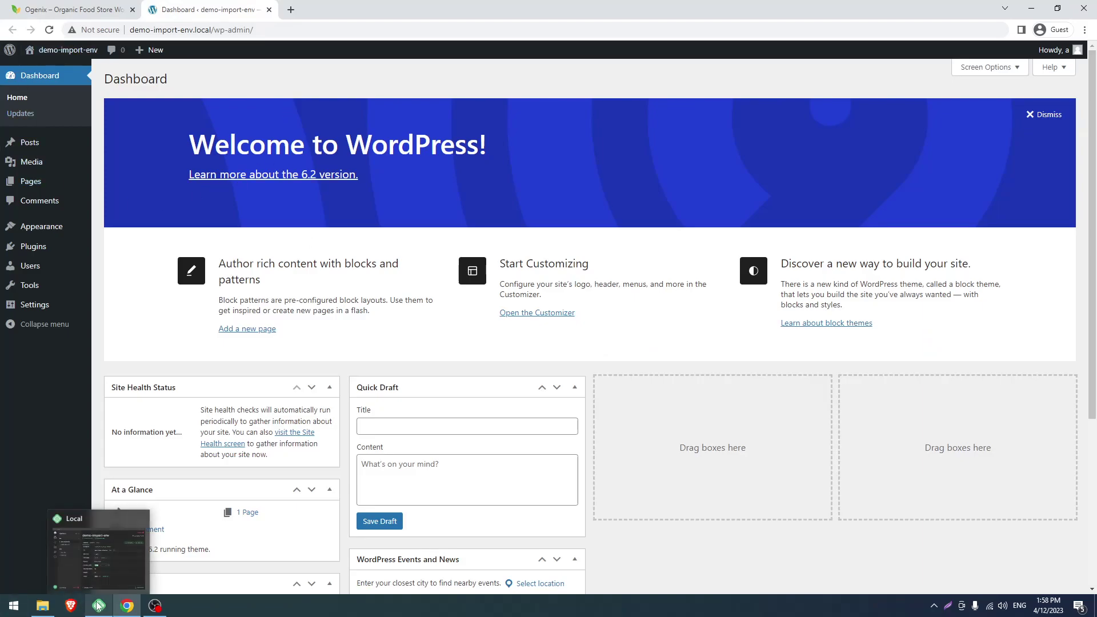
{"action": "left_click", "coordinate": [97, 600]}
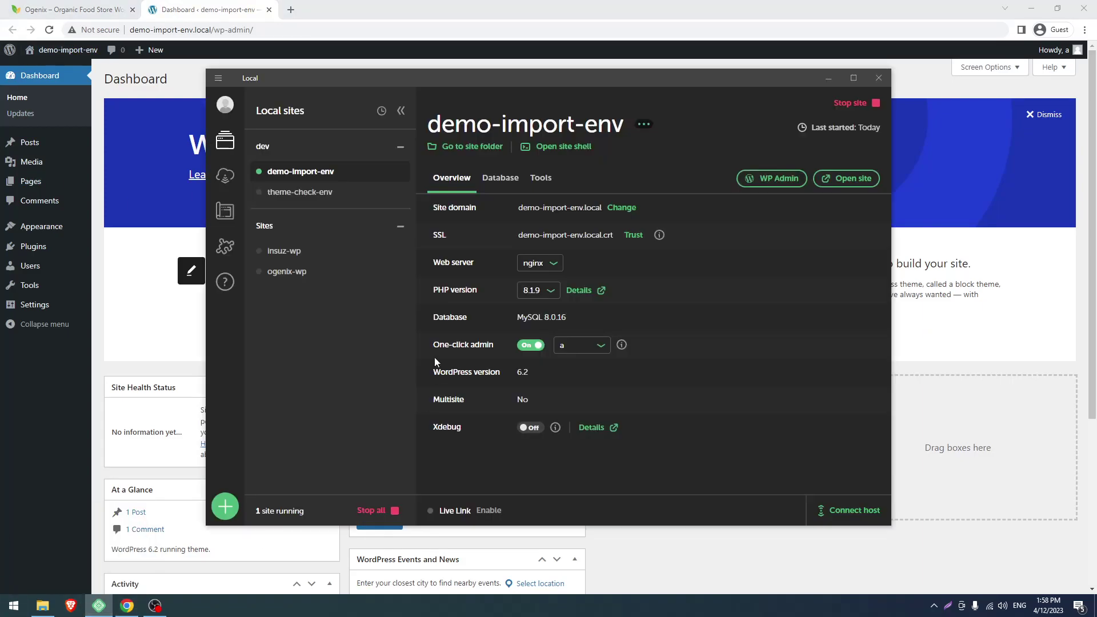
{"action": "left_click", "coordinate": [532, 292]}
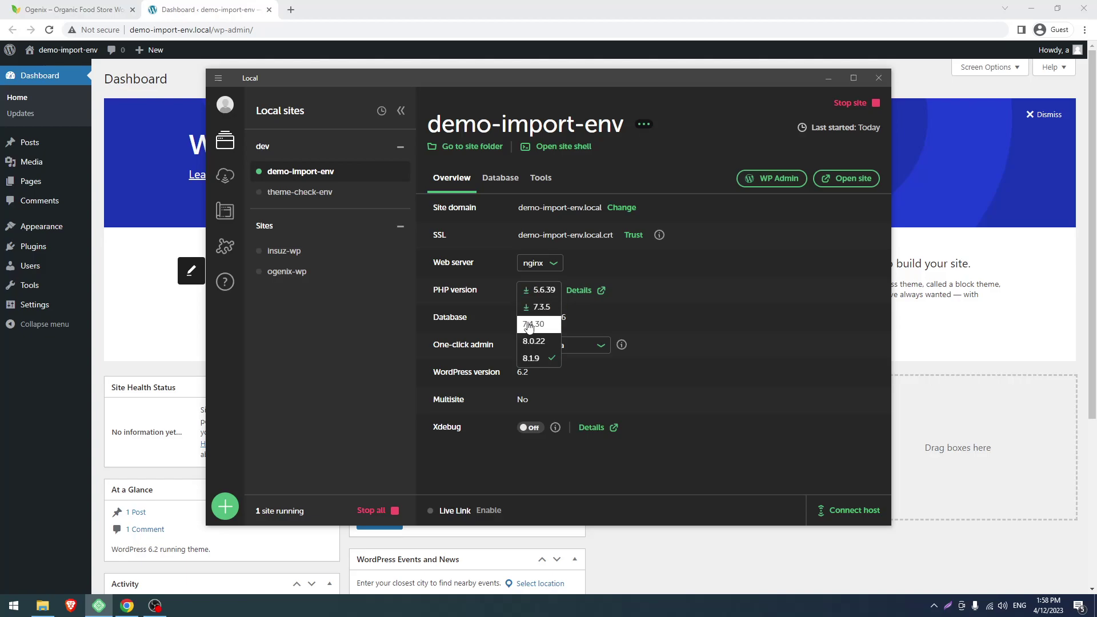
{"action": "left_click", "coordinate": [601, 310]}
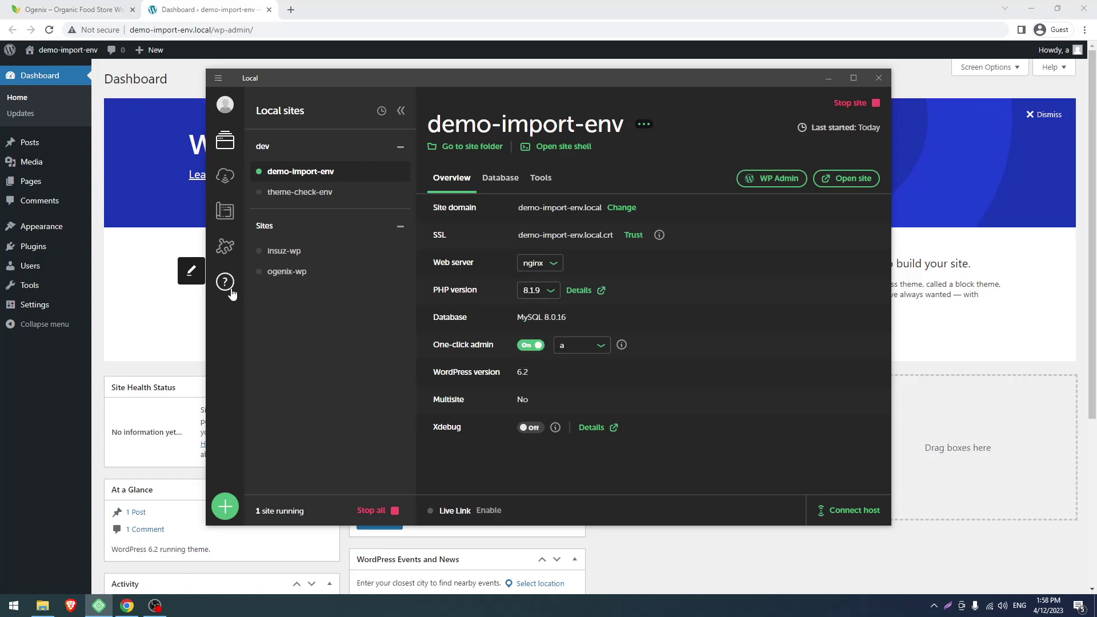
{"action": "left_click", "coordinate": [164, 320]}
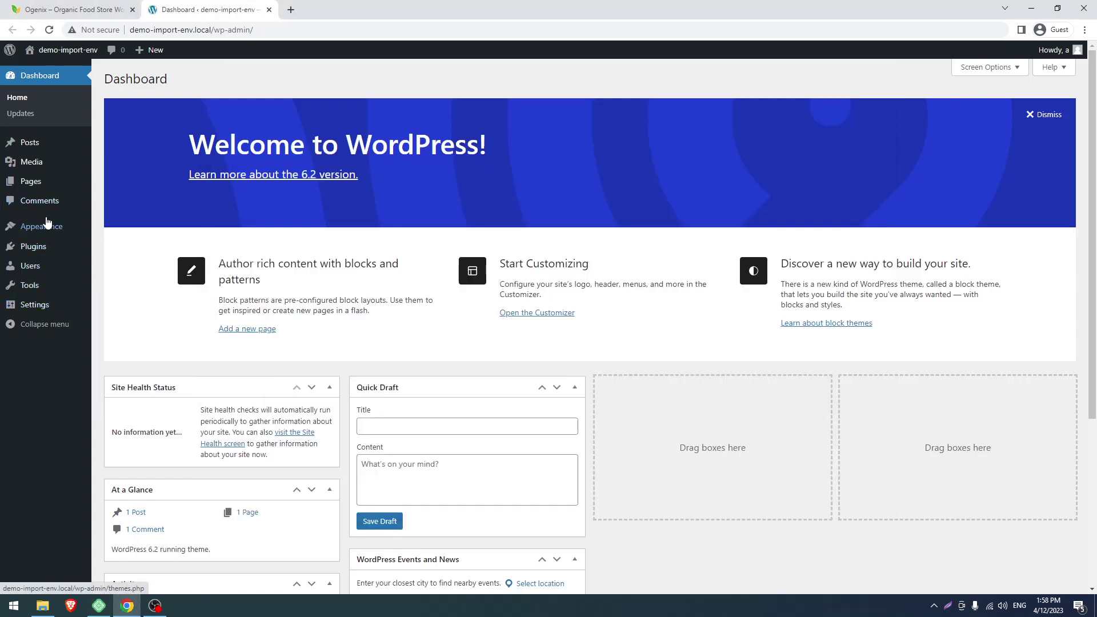
Step: Upload ogenix.zip from the ogenix-wp-full folder as a new WordPress theme and install it
{"action": "mouse_move", "coordinate": [47, 222]}
{"action": "left_click", "coordinate": [112, 231]}
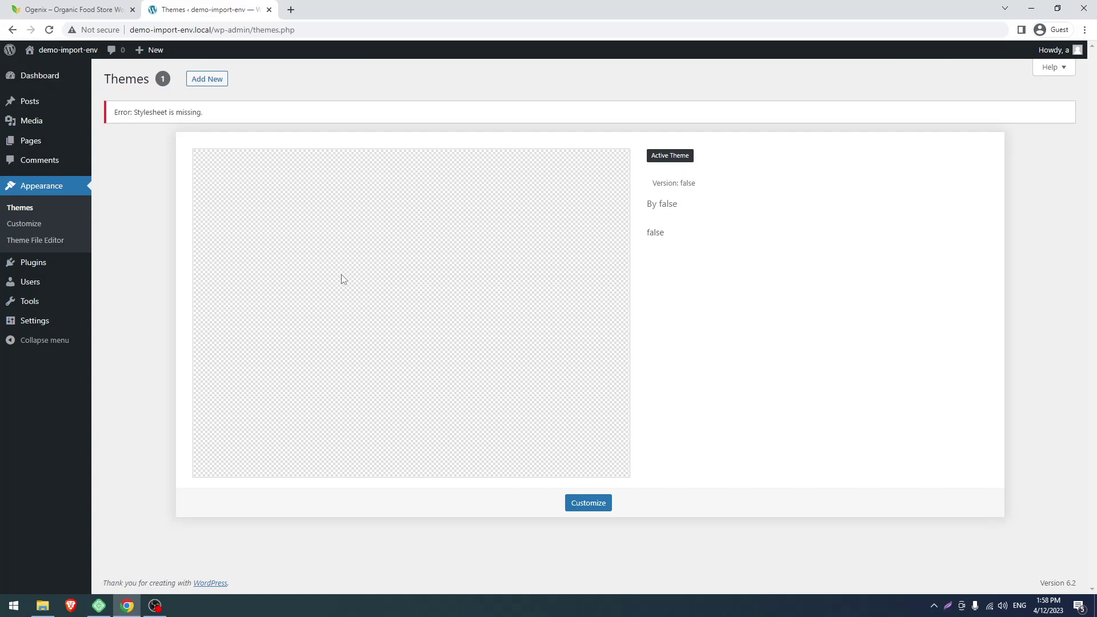
{"action": "left_click", "coordinate": [206, 79]}
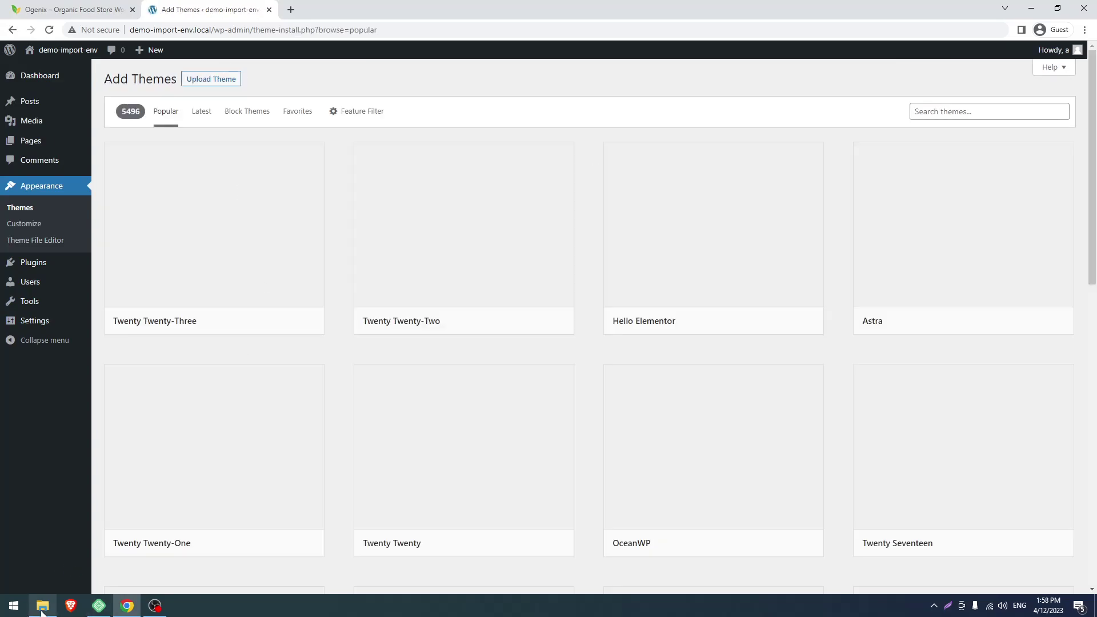
{"action": "left_click", "coordinate": [43, 605]}
{"action": "left_click_drag", "start_coordinate": [431, 17], "coordinate": [470, 284]}
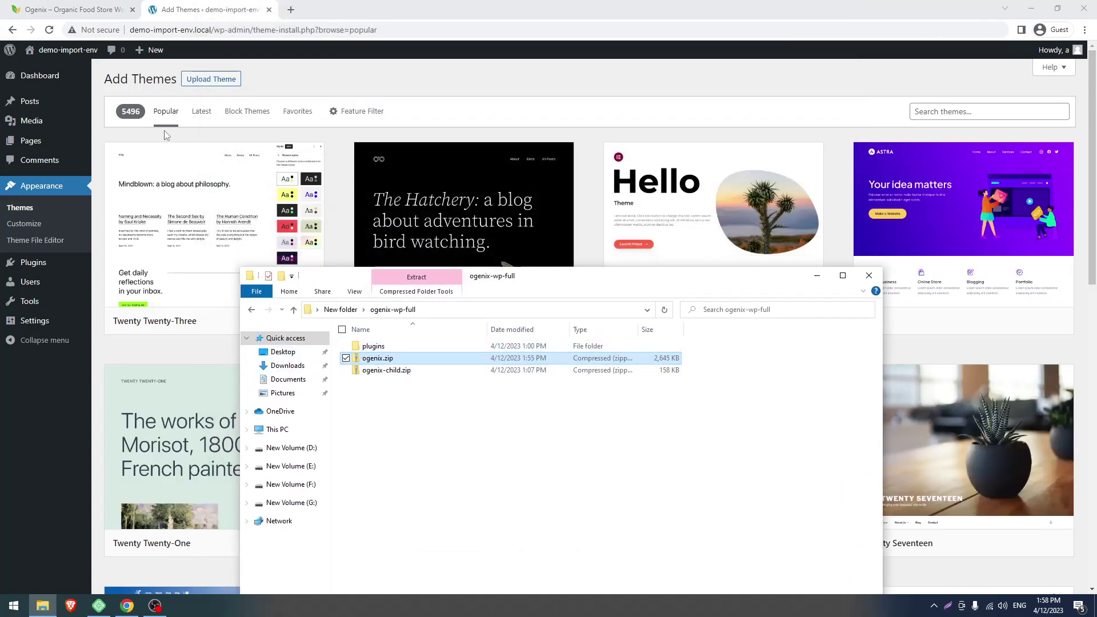
{"action": "left_click", "coordinate": [208, 84]}
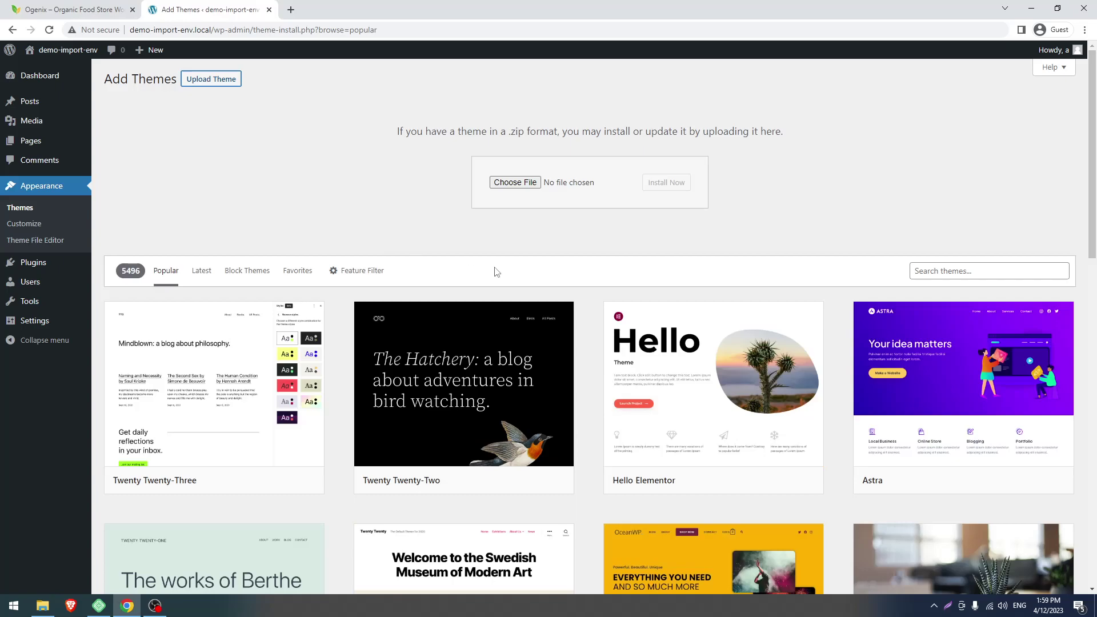
{"action": "key", "text": "alt+Tab"}
{"action": "left_click_drag", "start_coordinate": [377, 358], "coordinate": [524, 184]}
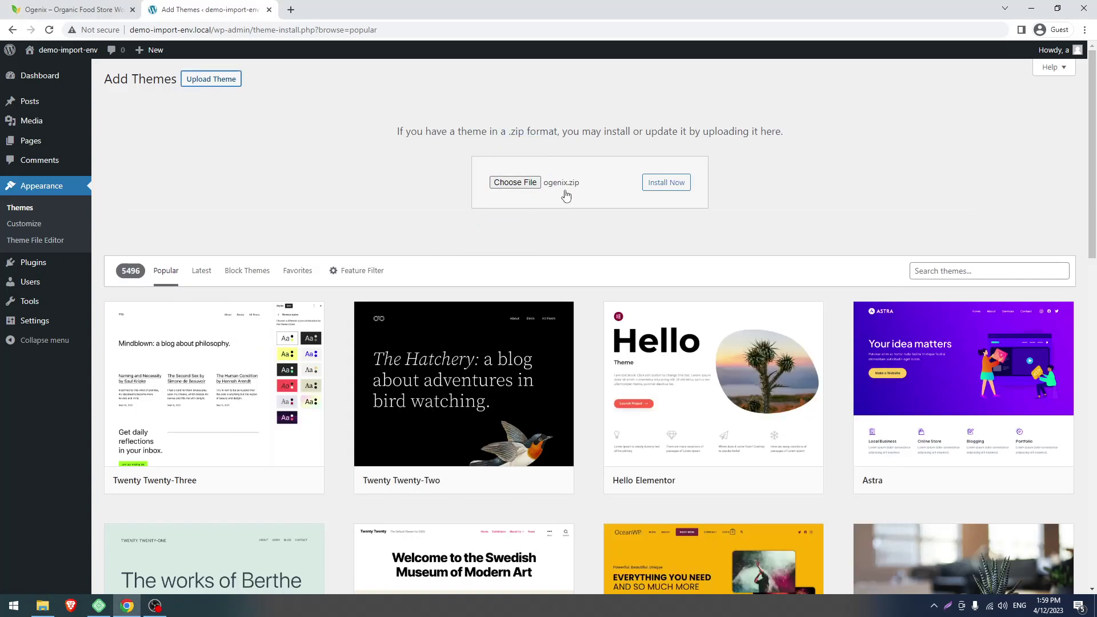
{"action": "left_click", "coordinate": [673, 185]}
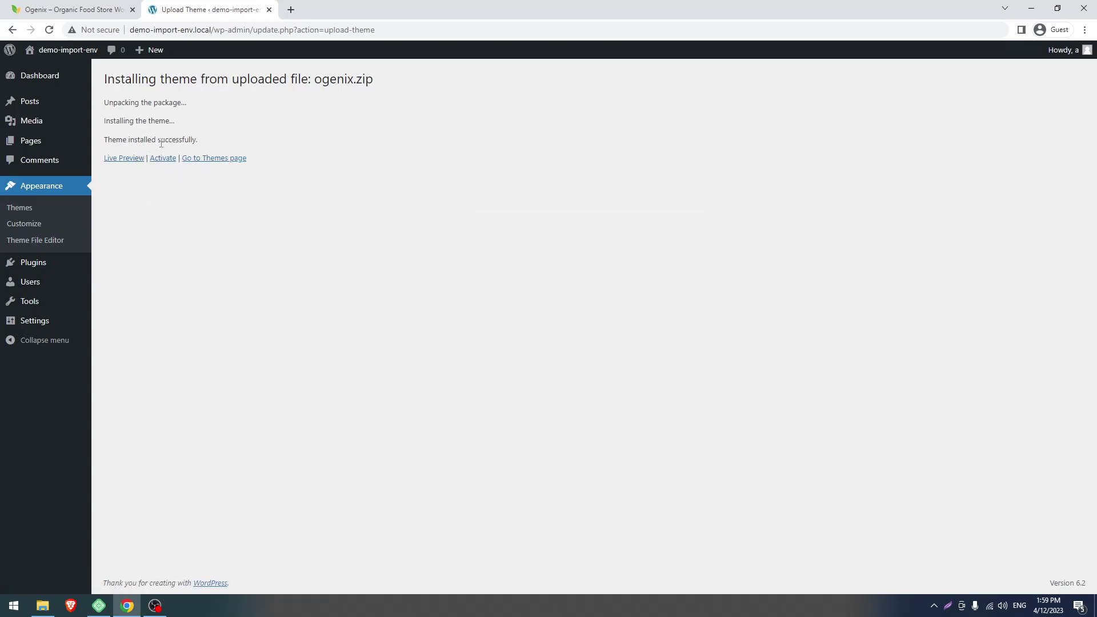
Step: Upload ogenix-child.zip as another new theme, install it and activate the child theme
{"action": "left_click", "coordinate": [204, 160]}
{"action": "mouse_move", "coordinate": [149, 50]}
{"action": "left_click", "coordinate": [213, 79]}
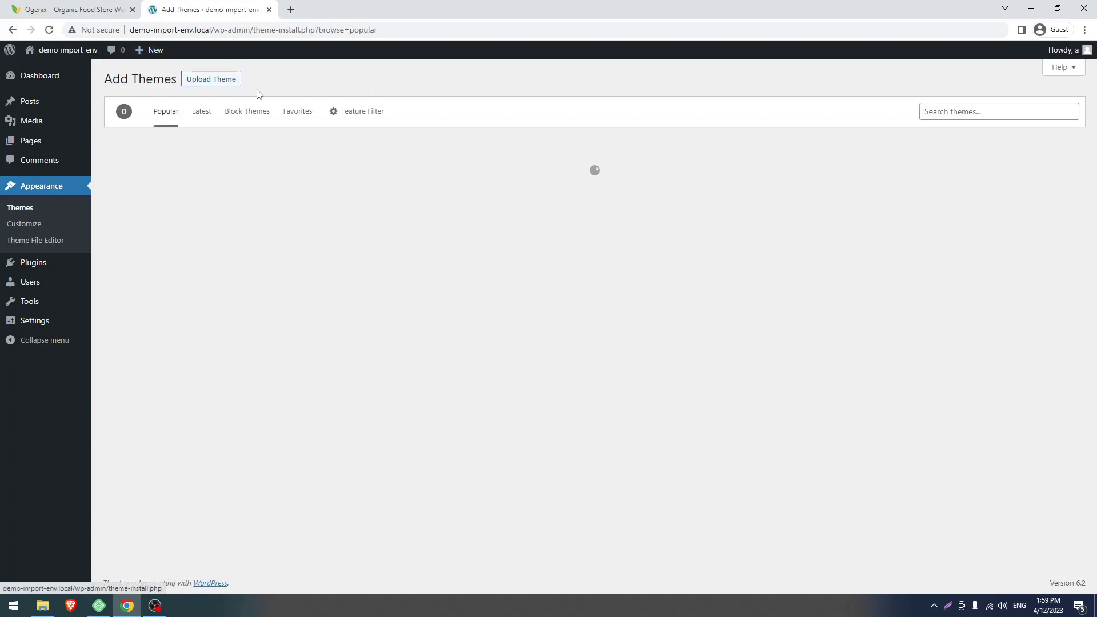
{"action": "left_click", "coordinate": [226, 83]}
{"action": "left_click", "coordinate": [42, 605]}
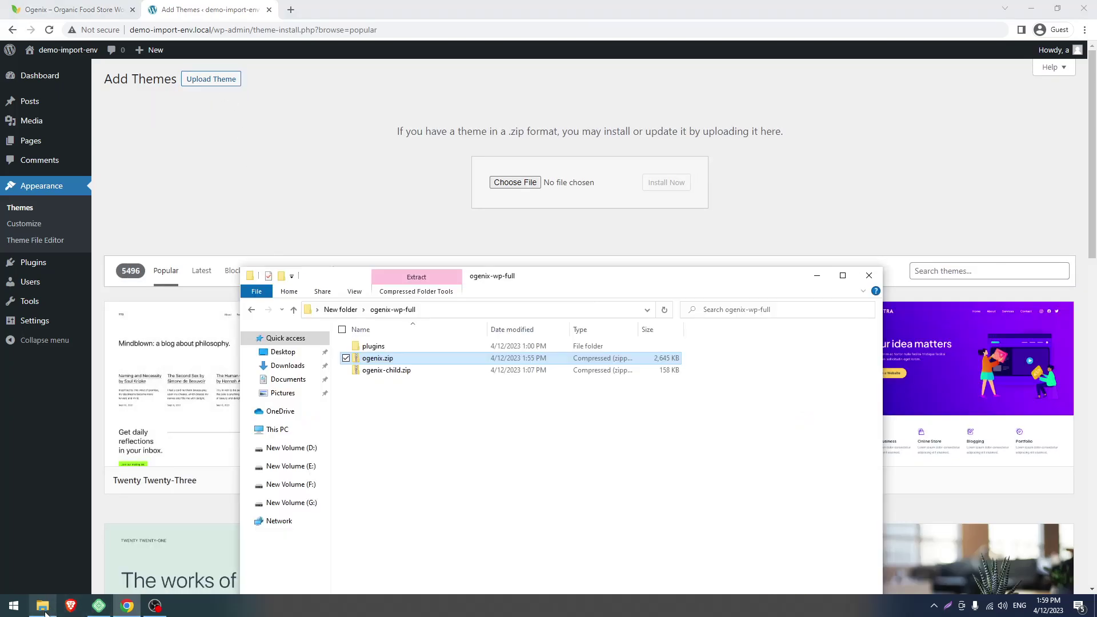
{"action": "left_click", "coordinate": [402, 376]}
{"action": "left_click_drag", "start_coordinate": [406, 372], "coordinate": [517, 183]}
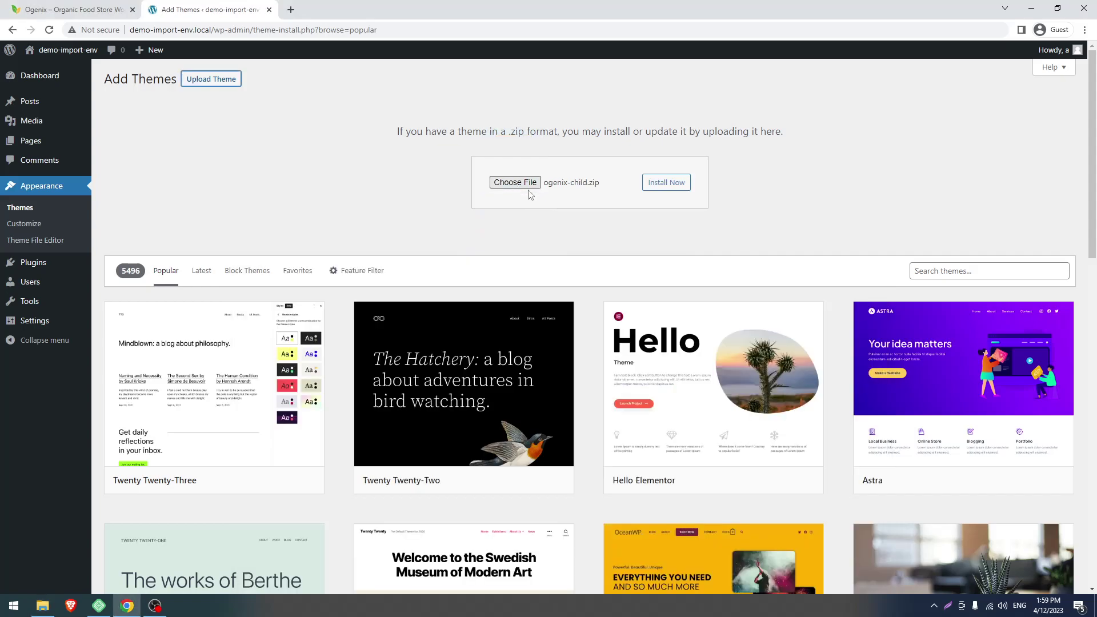
{"action": "left_click", "coordinate": [666, 182]}
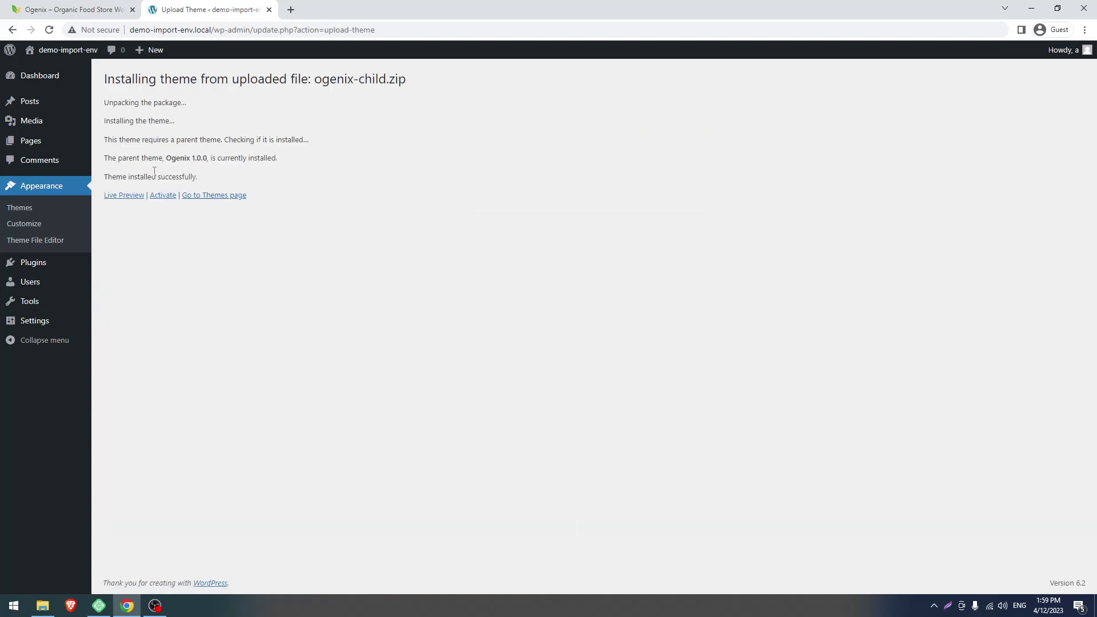
{"action": "left_click", "coordinate": [164, 195]}
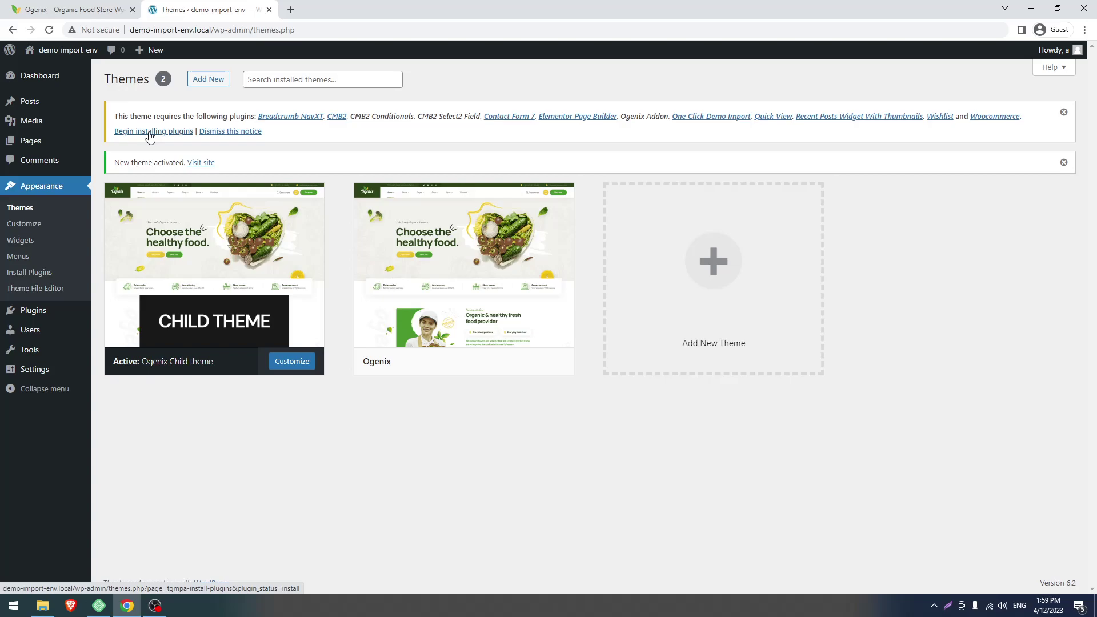
Step: Begin installing the theme's required plugins by selecting all of them and applying the bulk Install action
{"action": "left_click", "coordinate": [149, 132]}
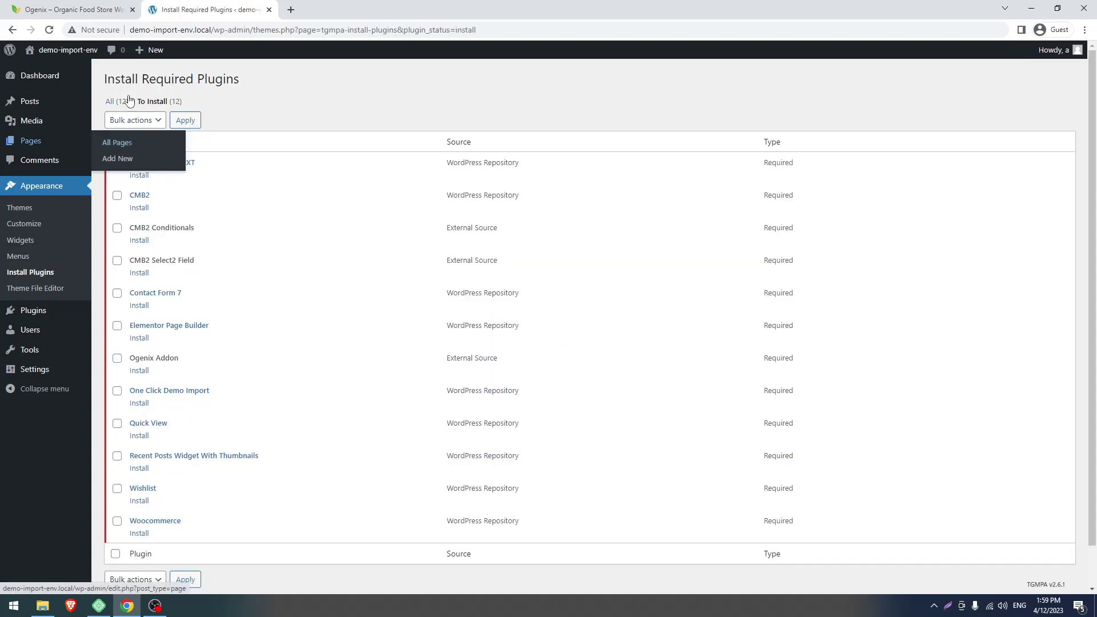
{"action": "left_click", "coordinate": [117, 142]}
{"action": "left_click", "coordinate": [135, 120]}
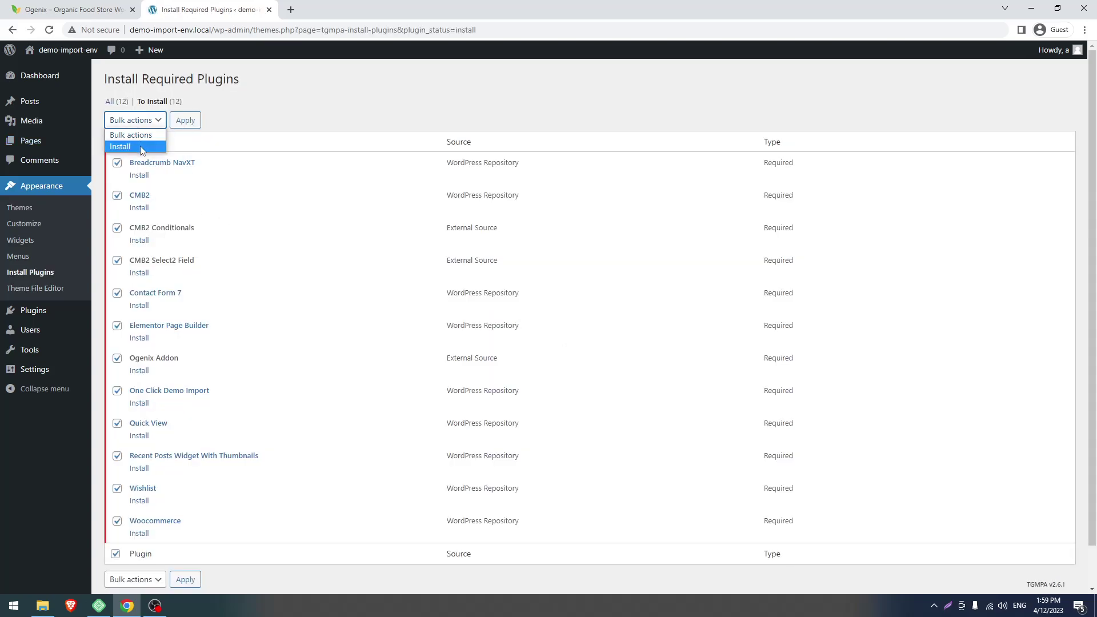
{"action": "left_click", "coordinate": [140, 148]}
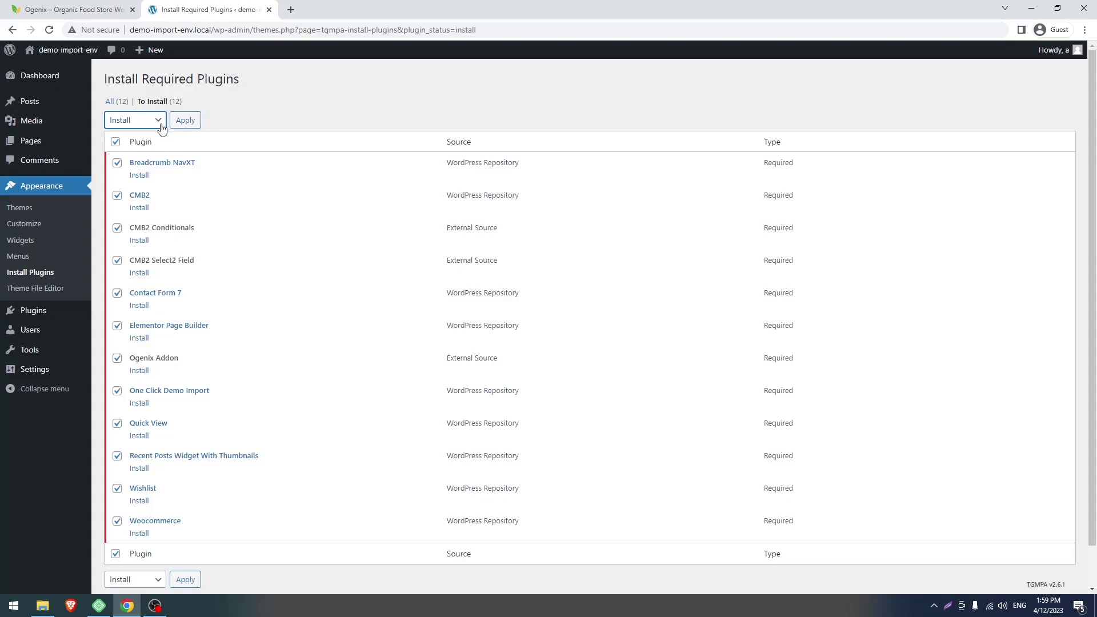
{"action": "left_click", "coordinate": [178, 121]}
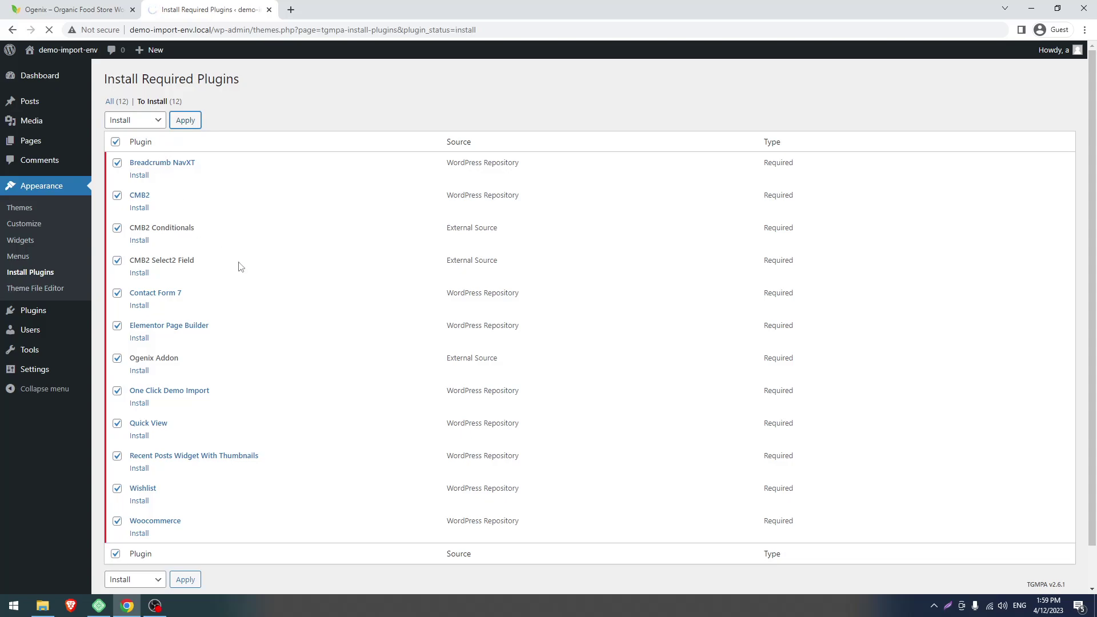
{"action": "scroll", "coordinate": [274, 332], "scroll_direction": "down", "scroll_amount": 1}
{"action": "scroll", "coordinate": [263, 360], "scroll_direction": "up", "scroll_amount": 1}
{"action": "left_click", "coordinate": [158, 608]}
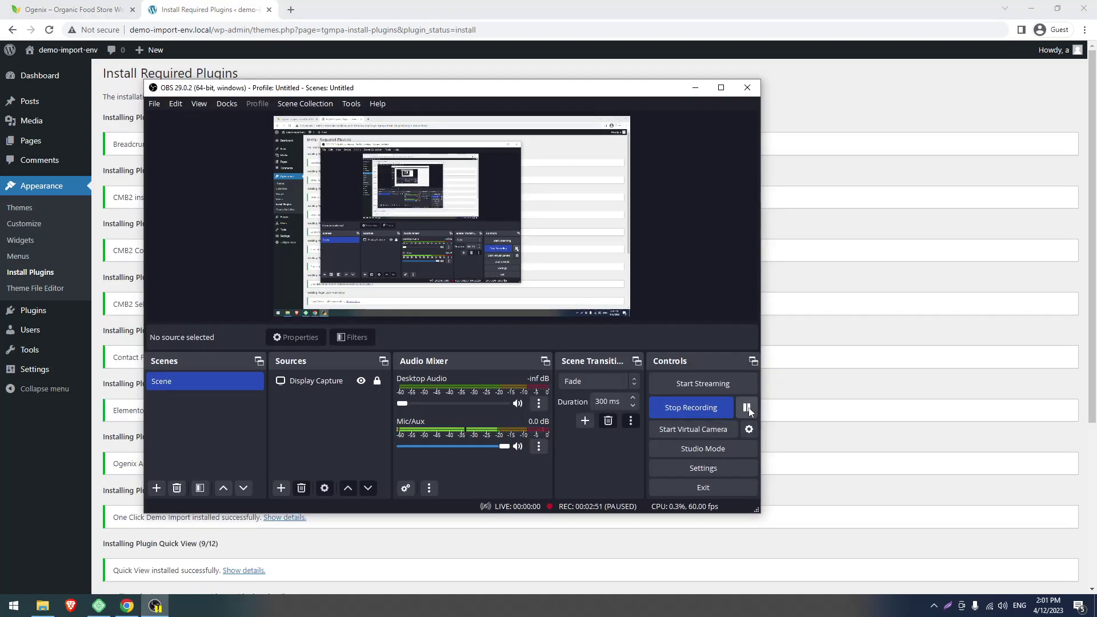
{"action": "left_click", "coordinate": [808, 326]}
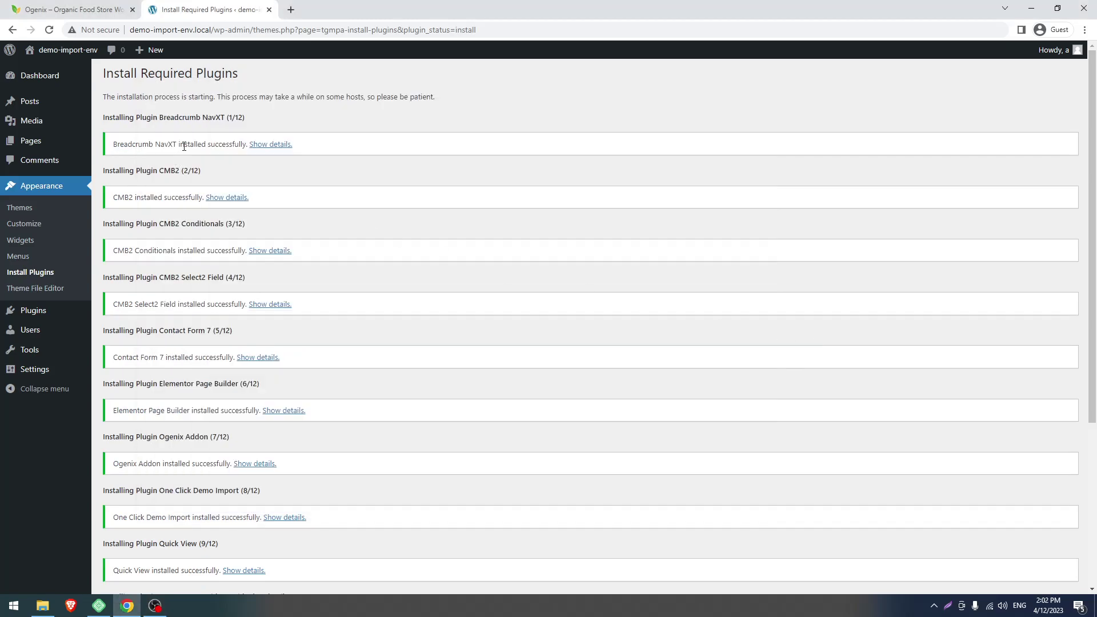
Step: Return to the required plugins installer and bulk-activate all the installed plugins
{"action": "scroll", "coordinate": [188, 194], "scroll_direction": "down", "scroll_amount": 5}
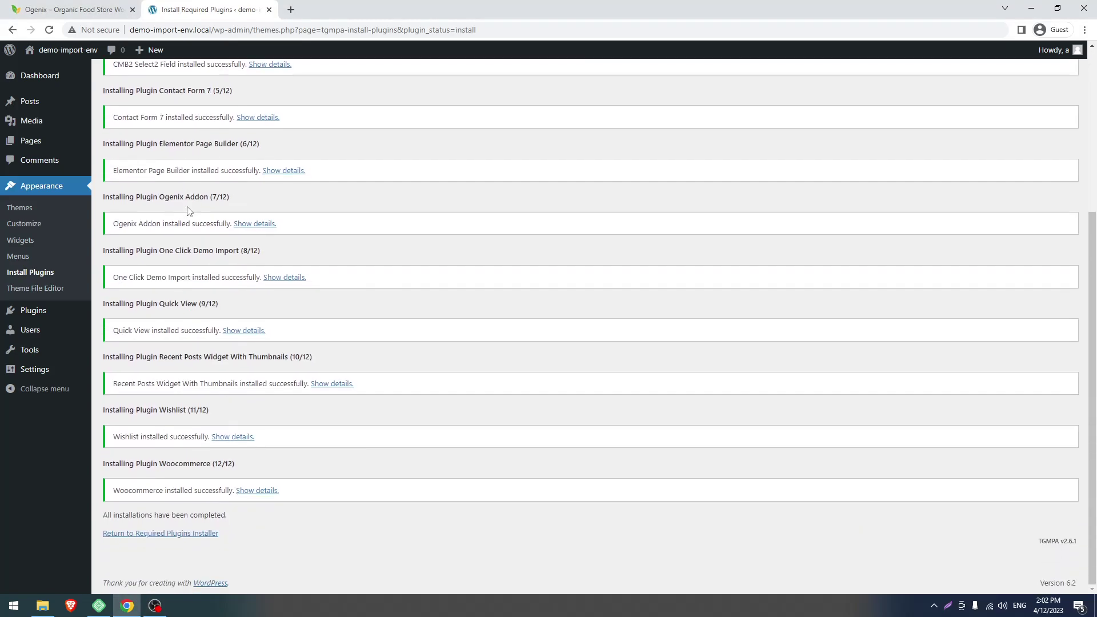
{"action": "left_click", "coordinate": [124, 540]}
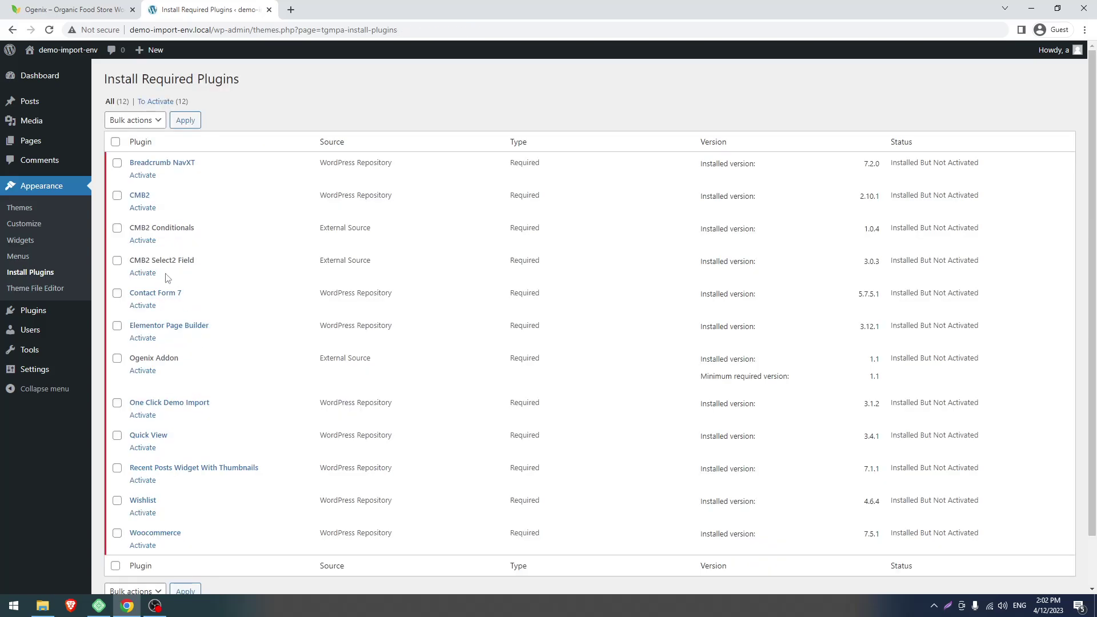
{"action": "left_click", "coordinate": [135, 121]}
{"action": "left_click", "coordinate": [127, 171]}
{"action": "left_click", "coordinate": [180, 119]}
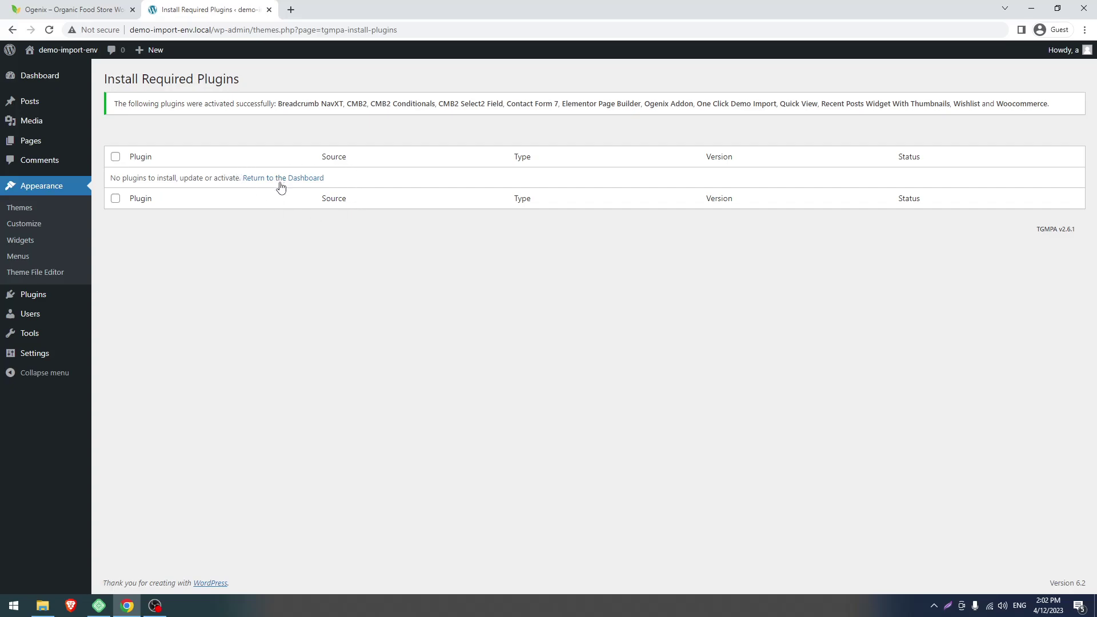
Step: Return to the WordPress dashboard, closing the Elementor setup wizard without creating an account
{"action": "left_click", "coordinate": [280, 182]}
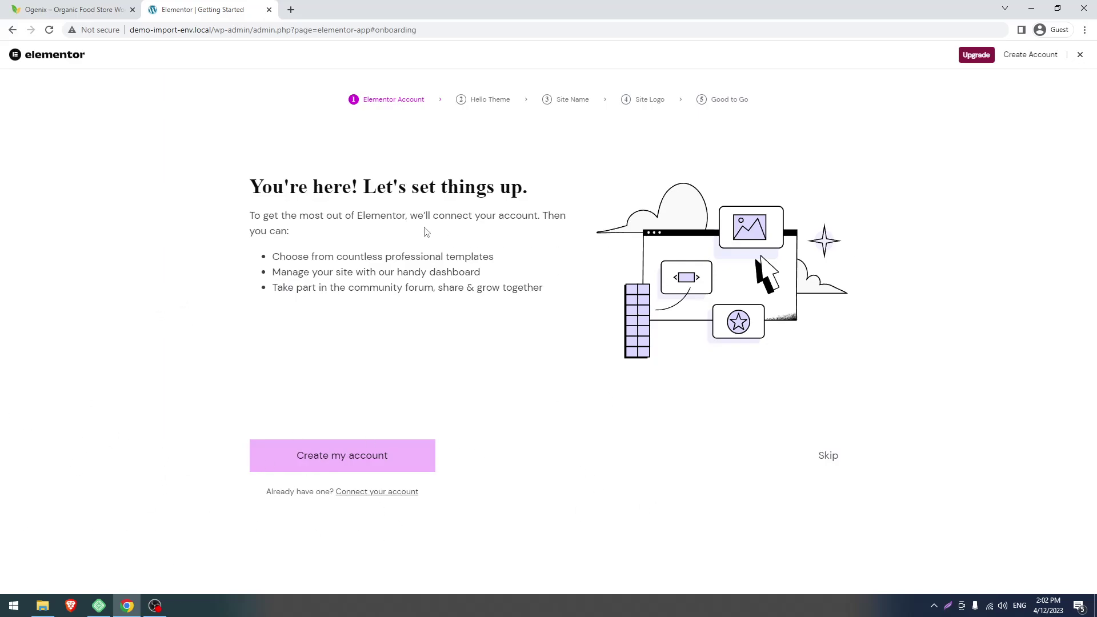
{"action": "left_click", "coordinate": [1080, 56]}
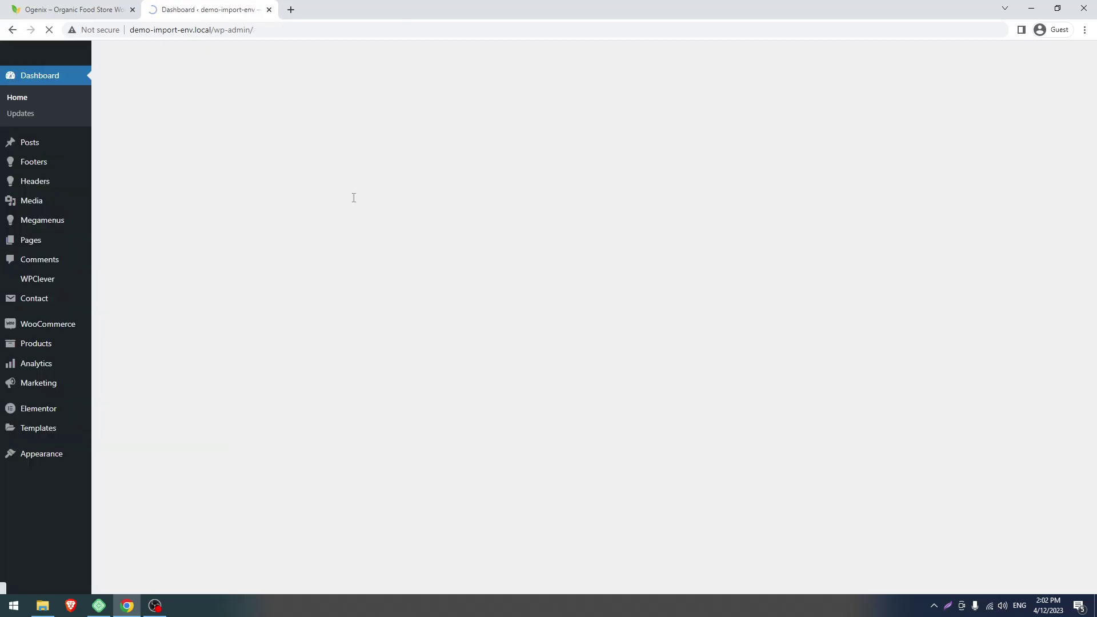
Step: Open the One Click Demo Import page and start the Ogenix demo data import
{"action": "scroll", "coordinate": [205, 411], "scroll_direction": "down", "scroll_amount": 5}
{"action": "scroll", "coordinate": [198, 435], "scroll_direction": "down", "scroll_amount": 2}
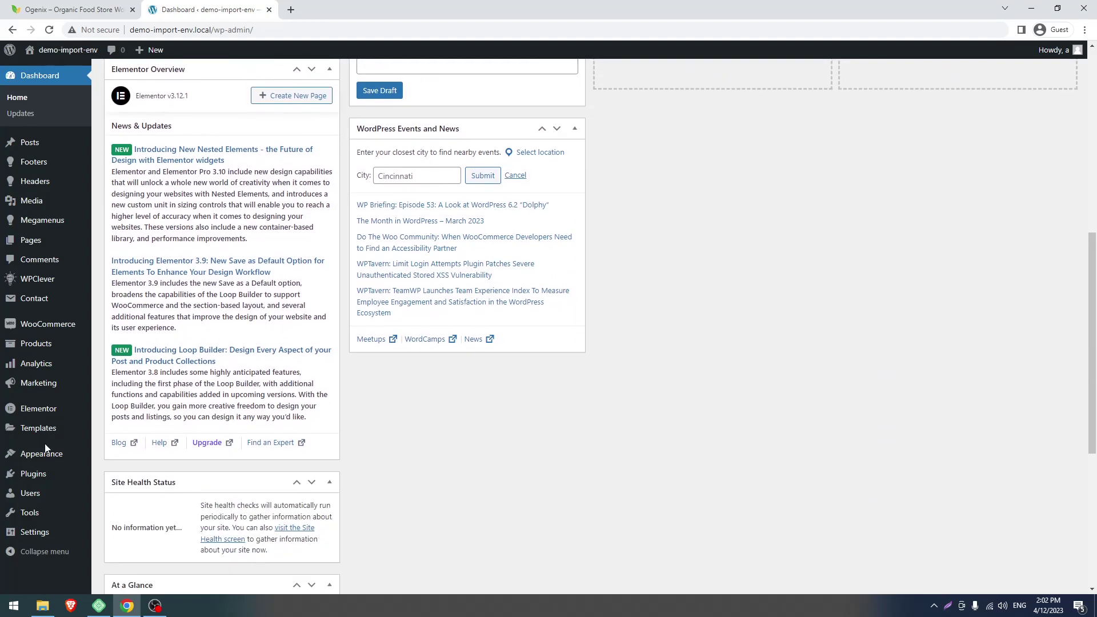
{"action": "mouse_move", "coordinate": [44, 457]}
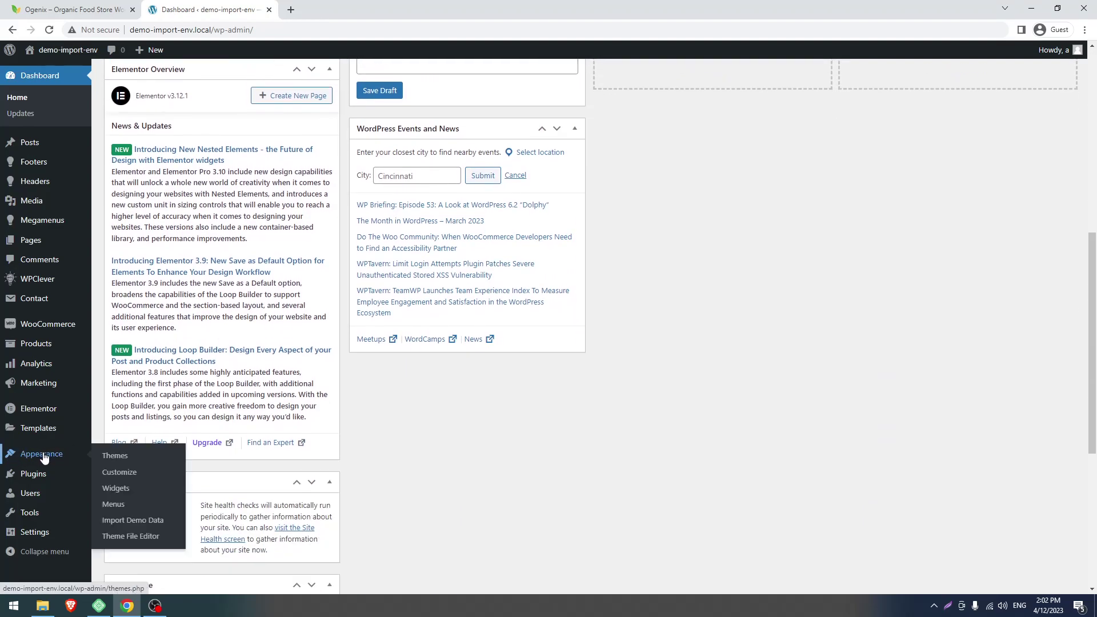
{"action": "left_click", "coordinate": [129, 529]}
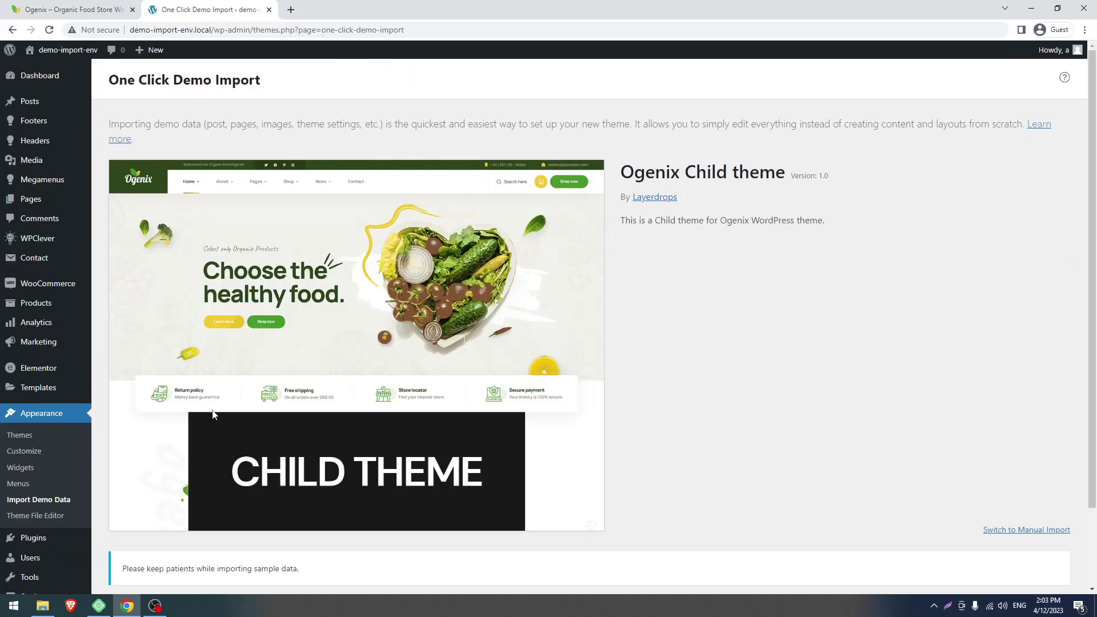
{"action": "scroll", "coordinate": [129, 534], "scroll_direction": "down", "scroll_amount": 2}
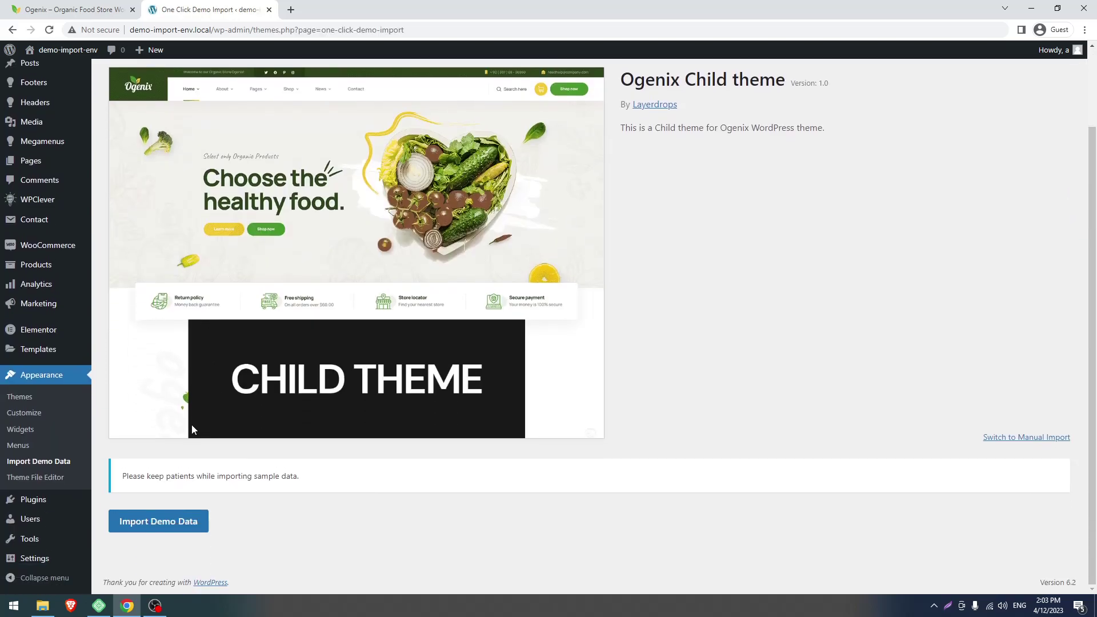
{"action": "left_click", "coordinate": [149, 533]}
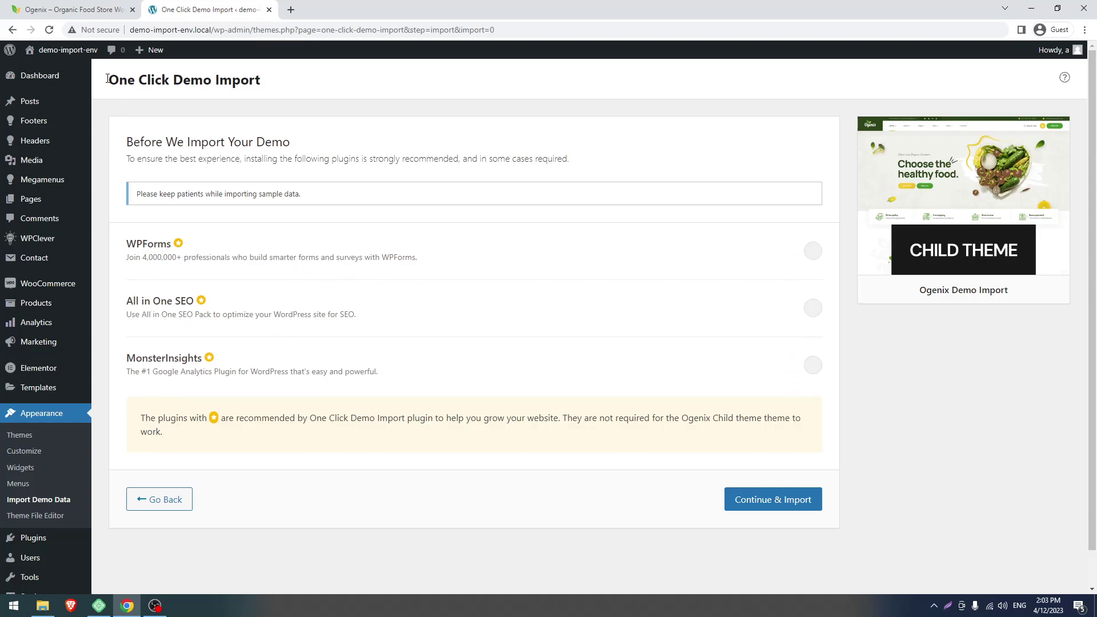
Step: Continue and import the demo content without selecting WPForms, All in One SEO or MonsterInsights
{"action": "left_click_drag", "start_coordinate": [124, 79], "coordinate": [252, 73]}
{"action": "left_click", "coordinate": [267, 84]}
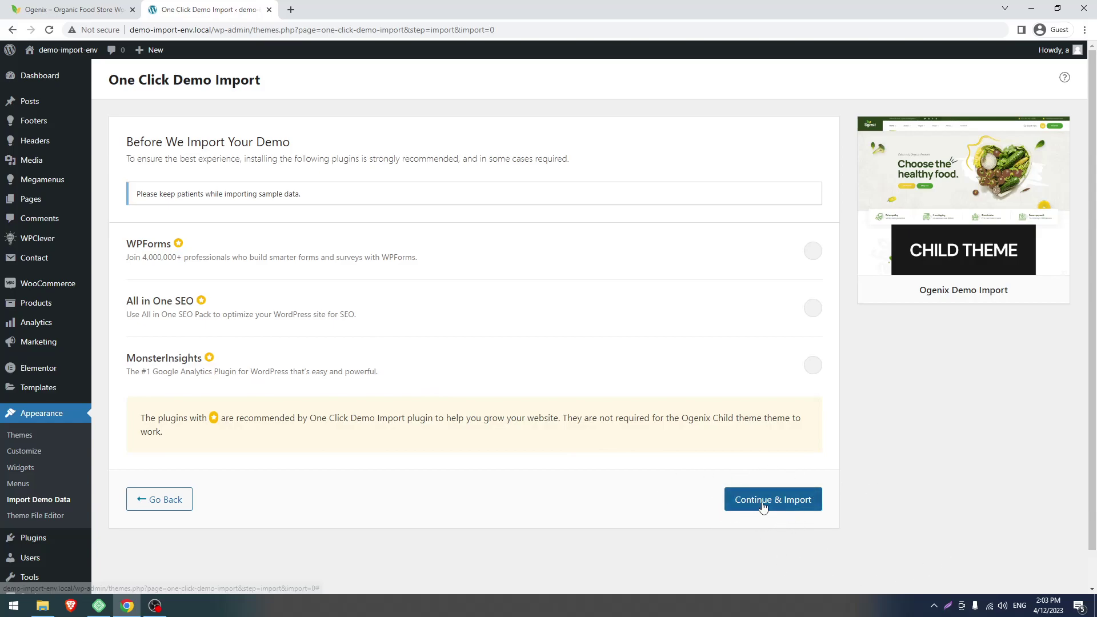
{"action": "left_click", "coordinate": [814, 368]}
{"action": "left_click", "coordinate": [816, 370]}
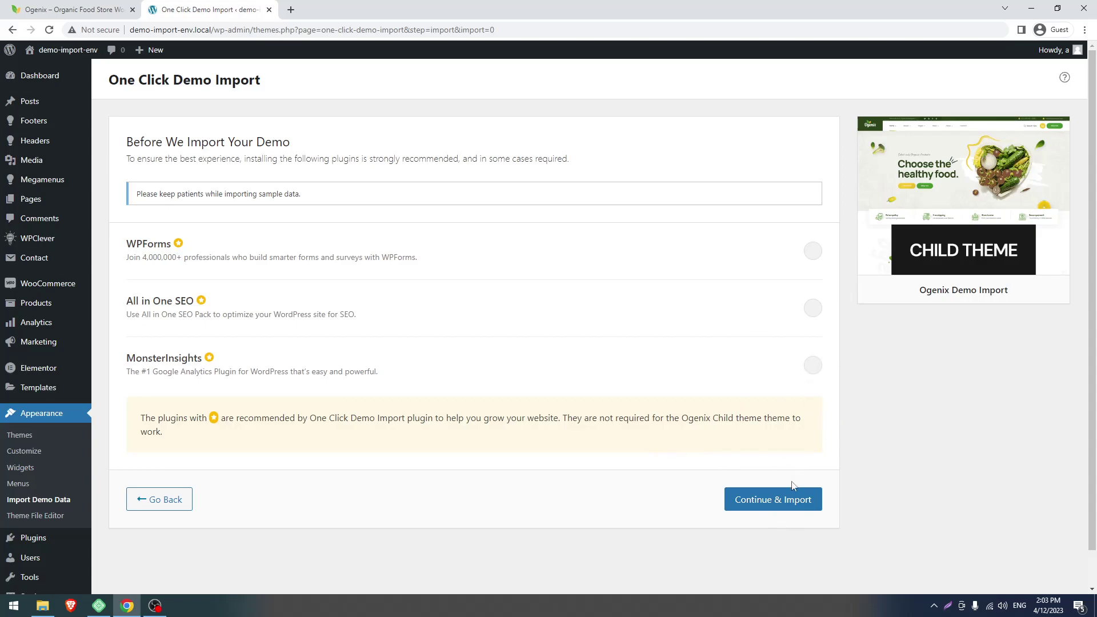
{"action": "left_click", "coordinate": [755, 510]}
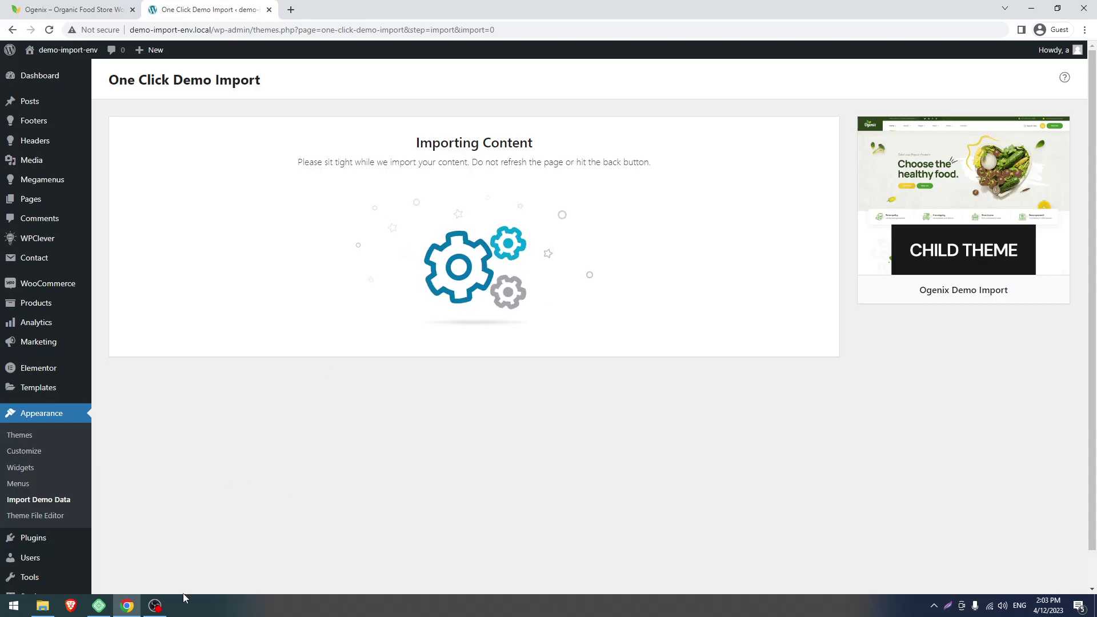
{"action": "mouse_move", "coordinate": [154, 605]}
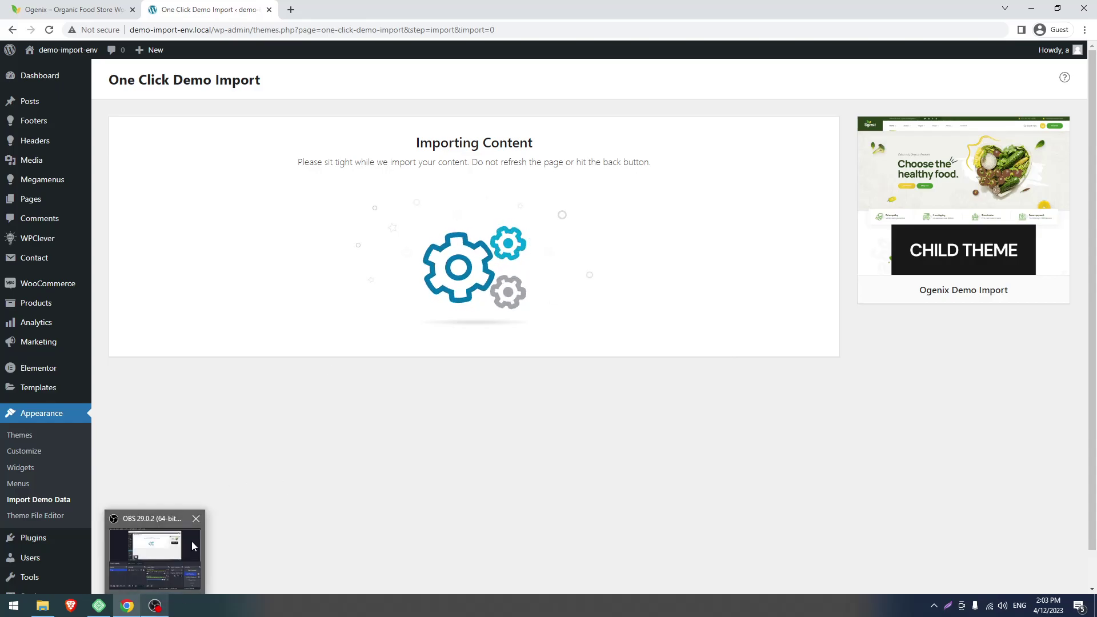
{"action": "mouse_move", "coordinate": [191, 540]}
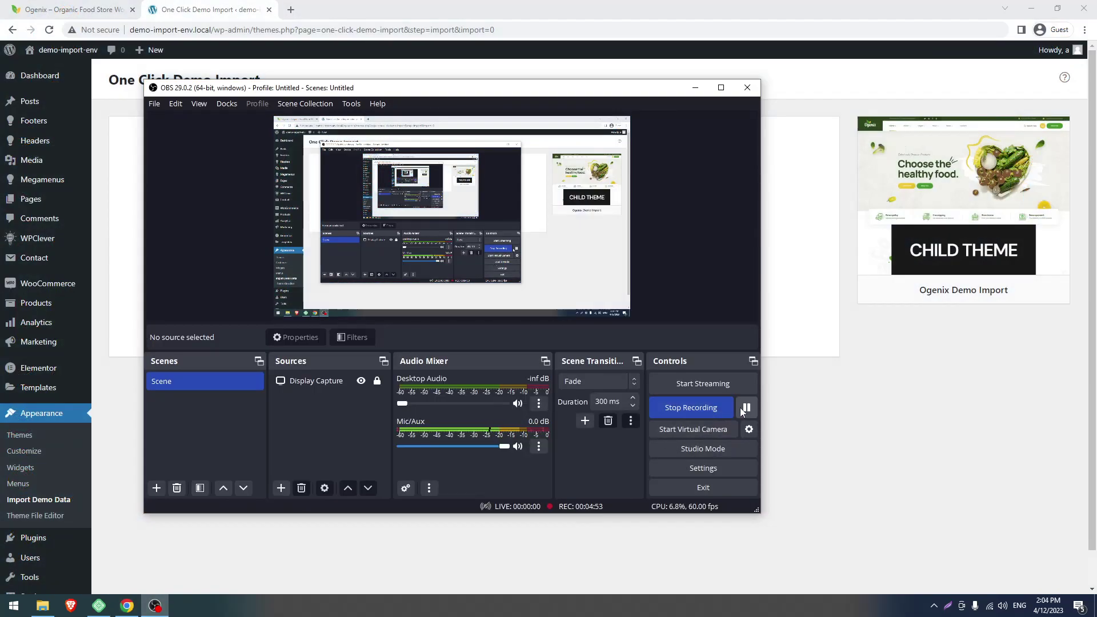
{"action": "left_click", "coordinate": [746, 408]}
{"action": "left_click", "coordinate": [787, 410]}
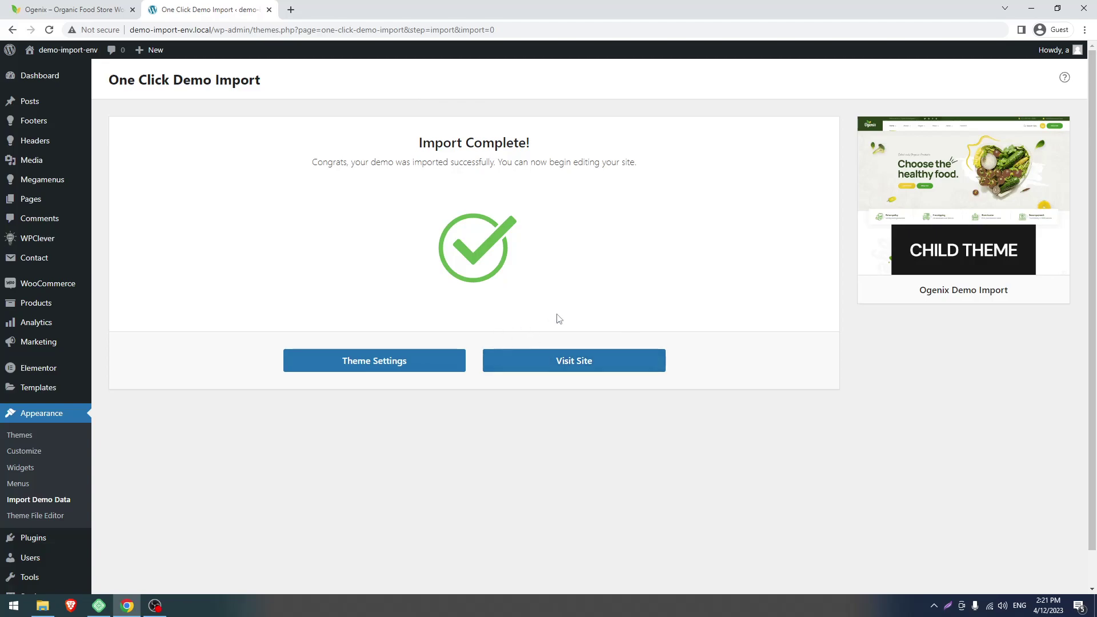
Step: Visit the site from the import screen and look over the home page sections
{"action": "left_click", "coordinate": [559, 369]}
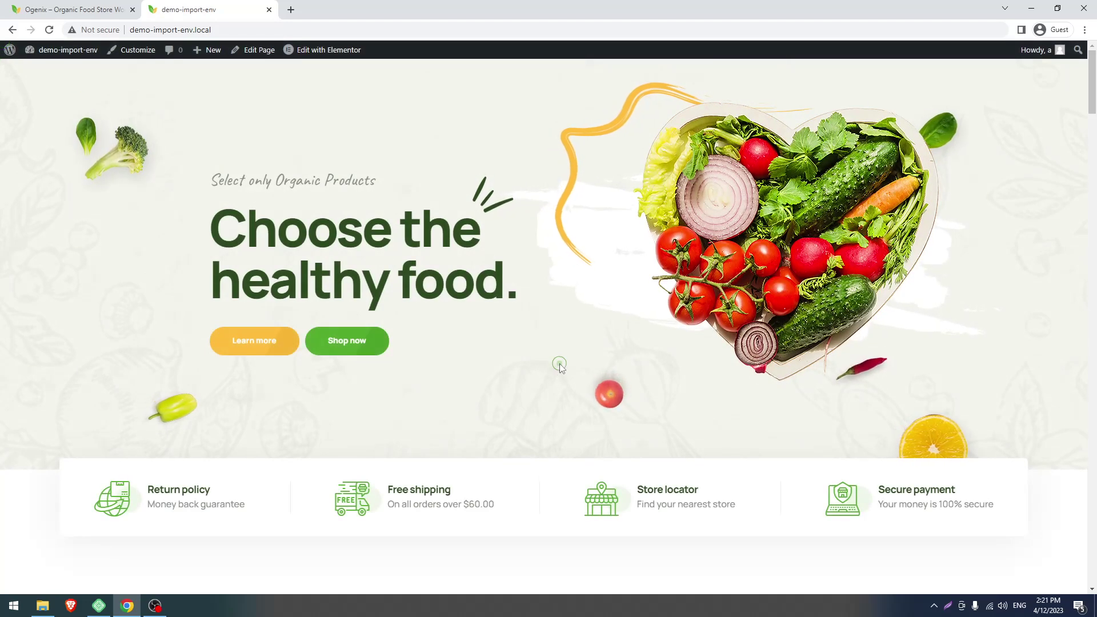
{"action": "scroll", "coordinate": [560, 365], "scroll_direction": "down", "scroll_amount": 5}
{"action": "scroll", "coordinate": [568, 325], "scroll_direction": "down", "scroll_amount": 10}
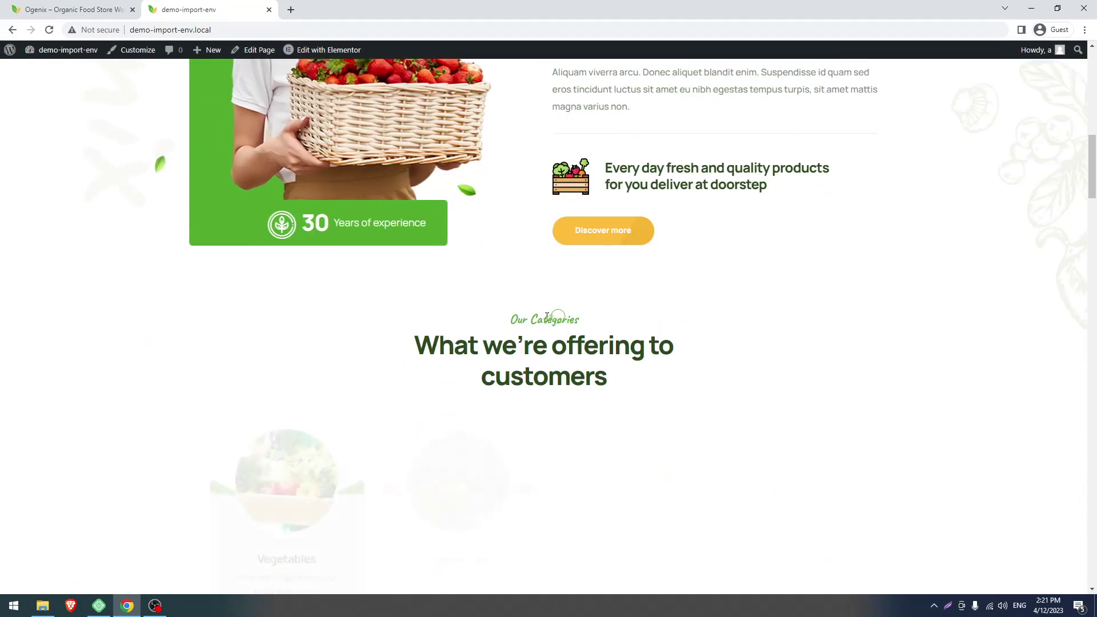
{"action": "scroll", "coordinate": [517, 320], "scroll_direction": "up", "scroll_amount": 15}
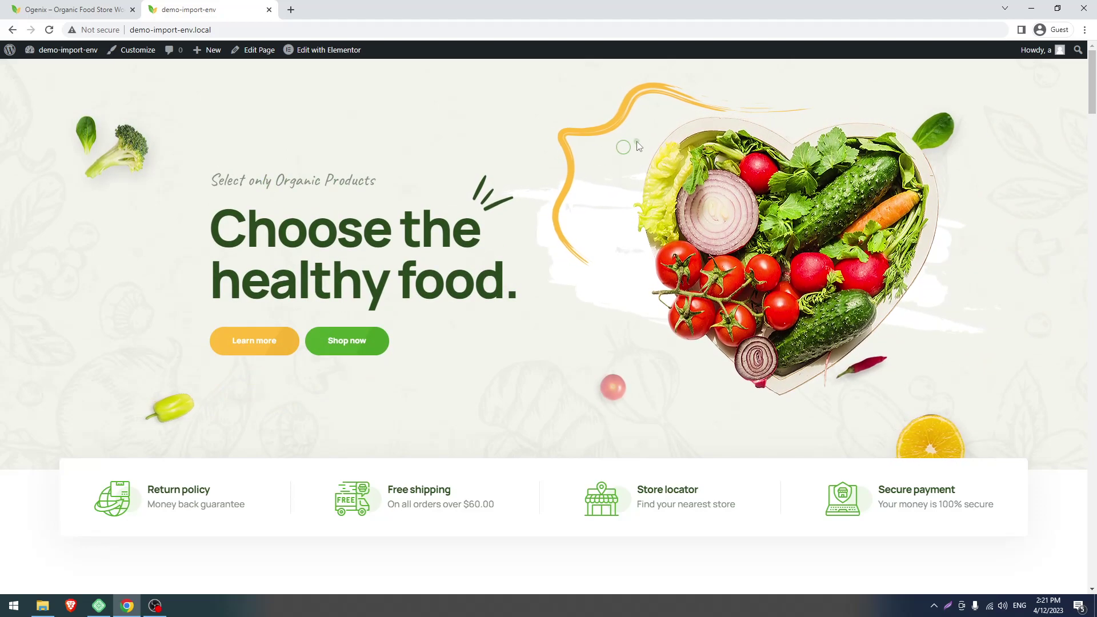
Step: Return to the dashboard, set Elementor's Upgrade Swiper Library feature to Inactive and save the changes
{"action": "mouse_move", "coordinate": [320, 51]}
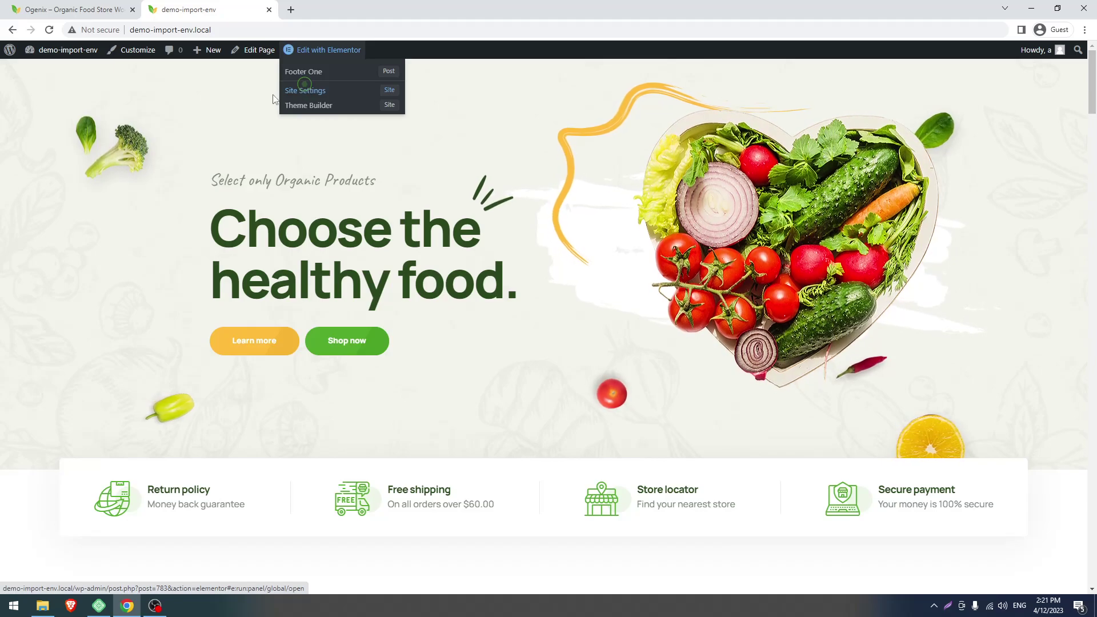
{"action": "mouse_move", "coordinate": [82, 54]}
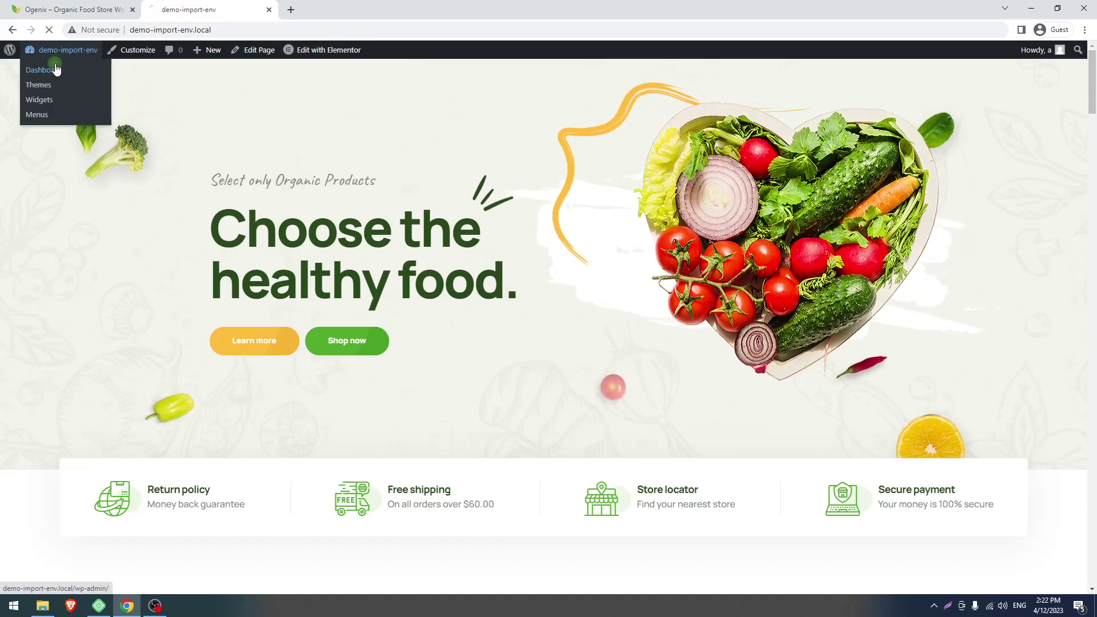
{"action": "left_click", "coordinate": [55, 65]}
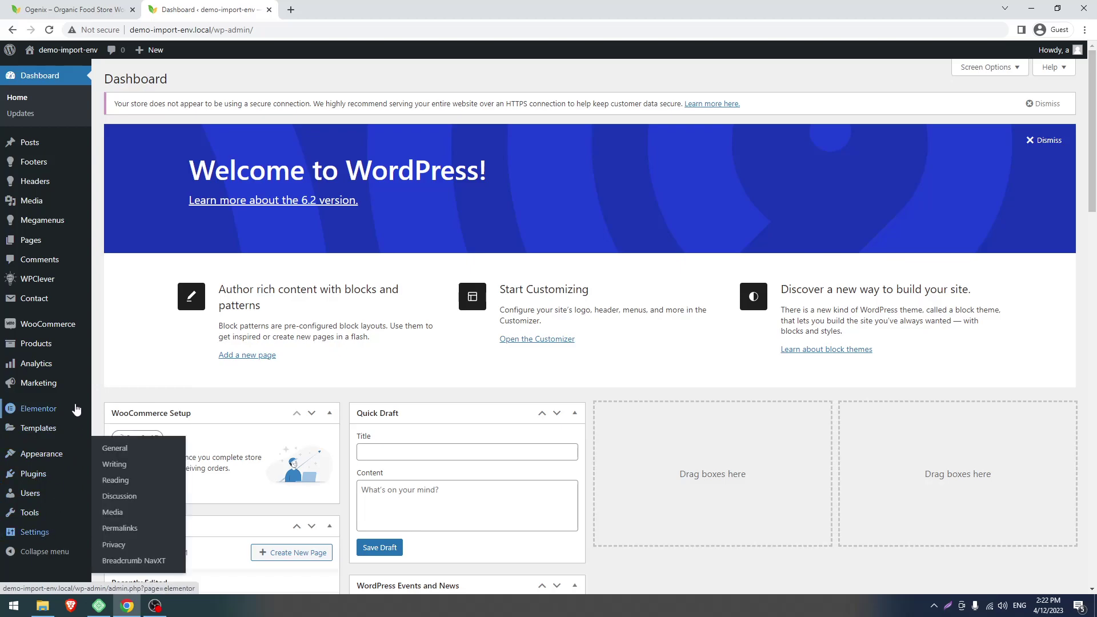
{"action": "mouse_move", "coordinate": [62, 408]}
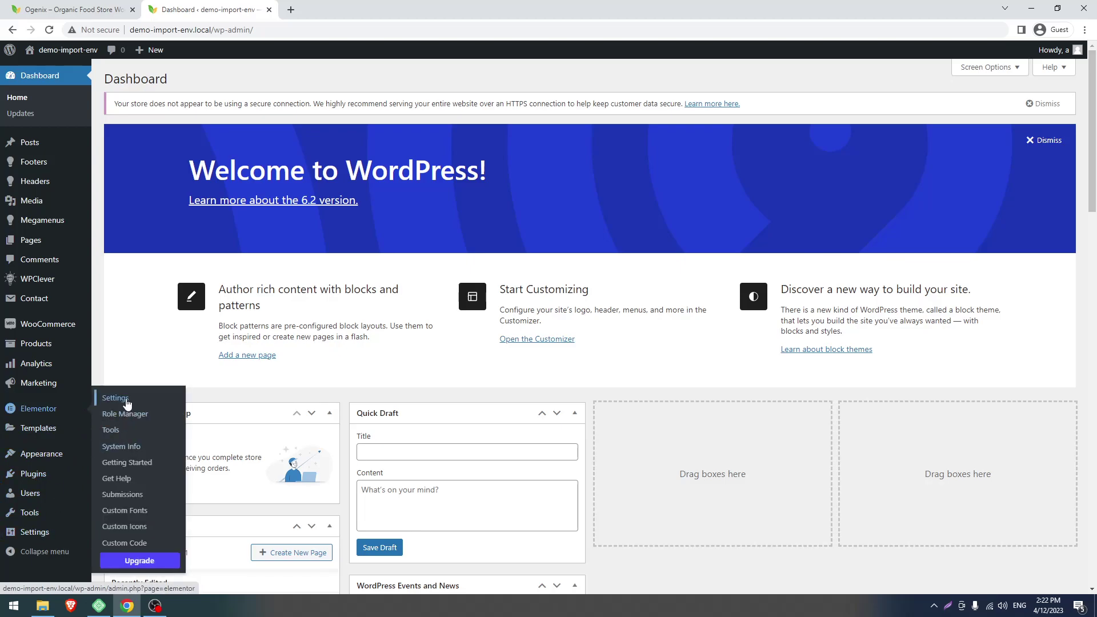
{"action": "left_click", "coordinate": [126, 401]}
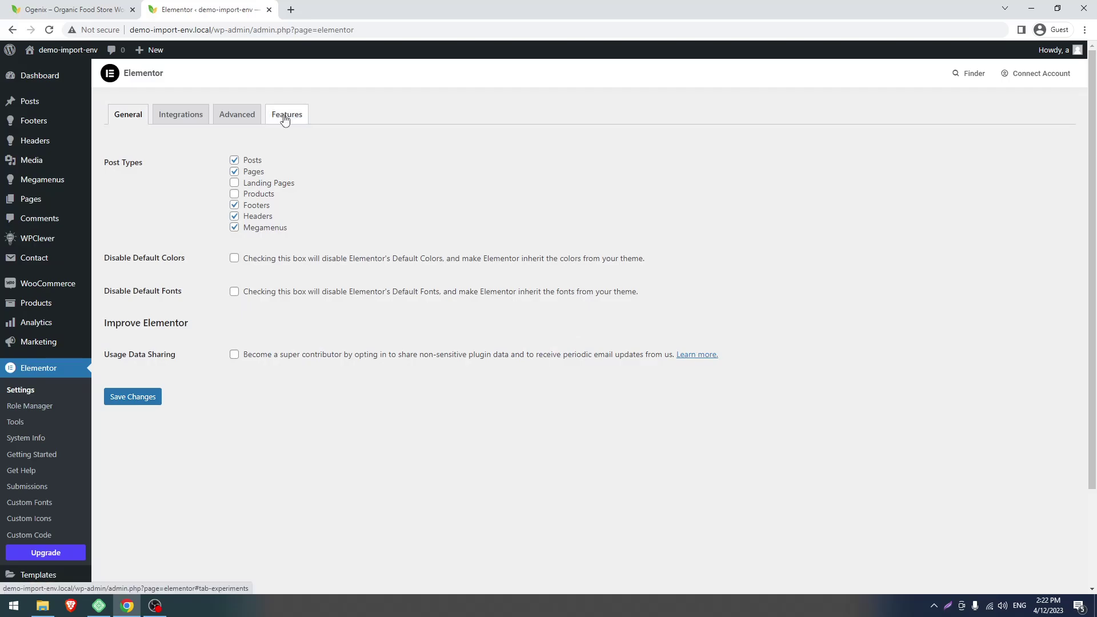
{"action": "left_click", "coordinate": [285, 117]}
{"action": "scroll", "coordinate": [249, 333], "scroll_direction": "down", "scroll_amount": 15}
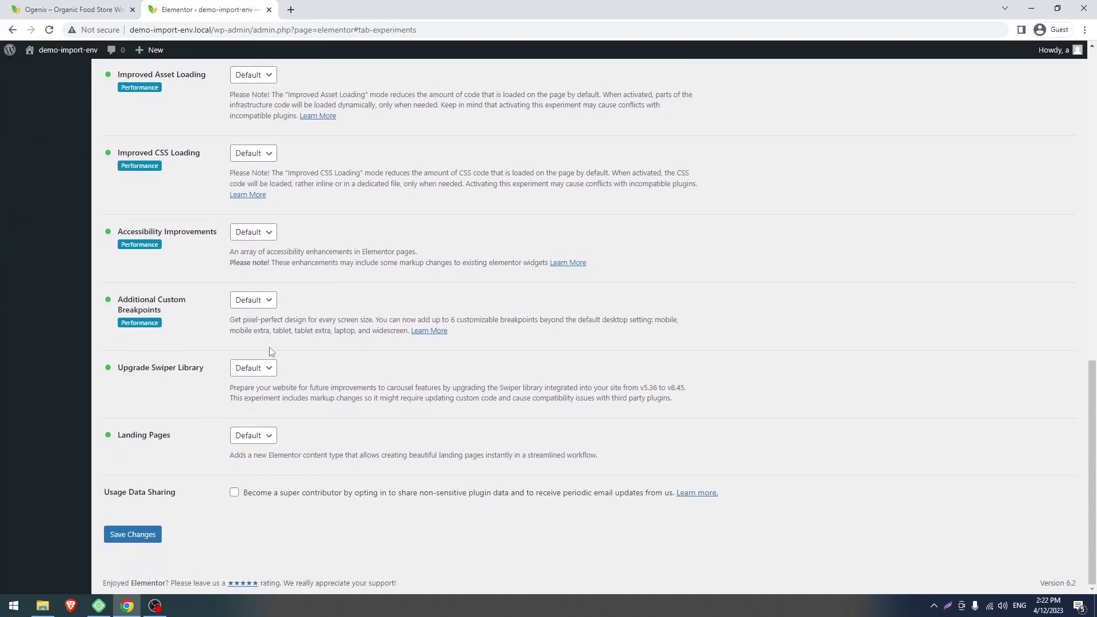
{"action": "left_click", "coordinate": [258, 369]}
{"action": "left_click", "coordinate": [252, 403]}
{"action": "left_click", "coordinate": [129, 540]}
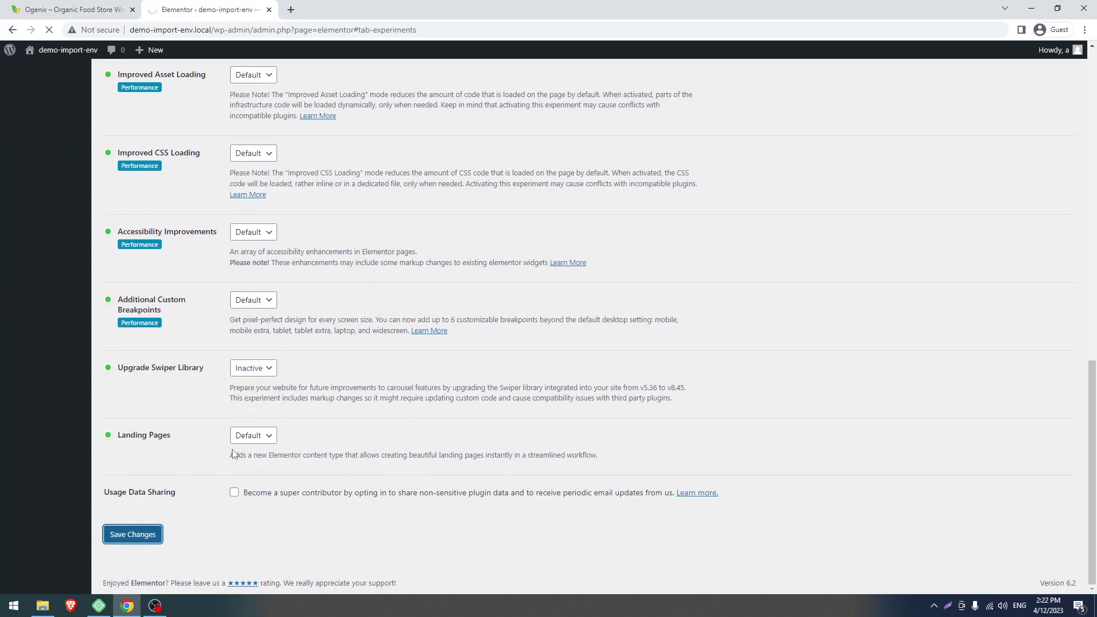
Step: Check the site's front page, return to the dashboard and open the list of all headers
{"action": "mouse_move", "coordinate": [63, 50]}
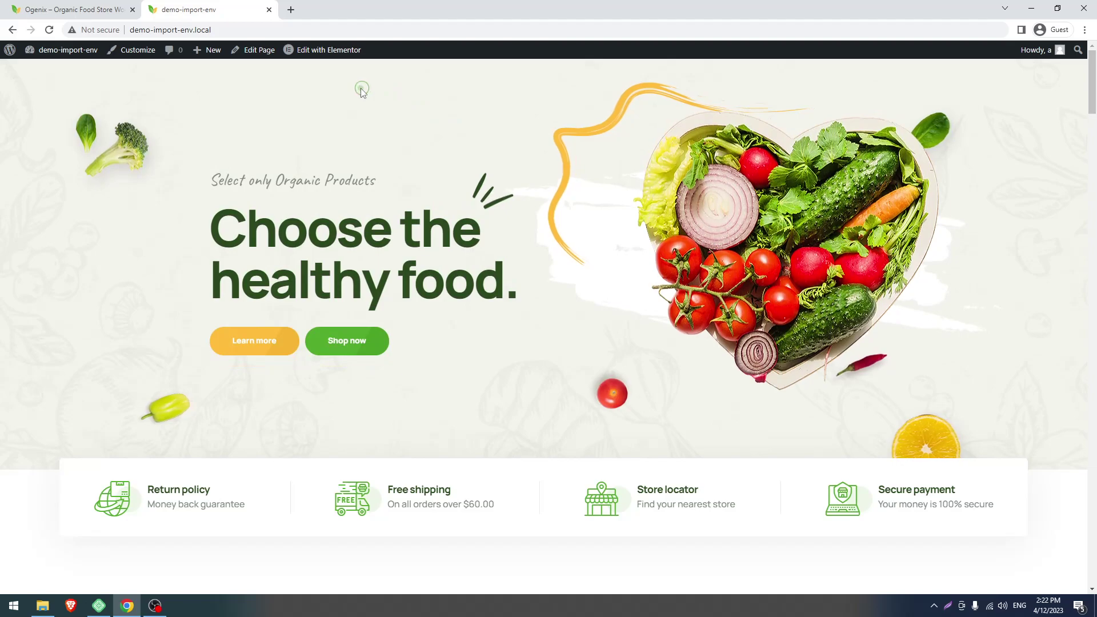
{"action": "left_click", "coordinate": [63, 70]}
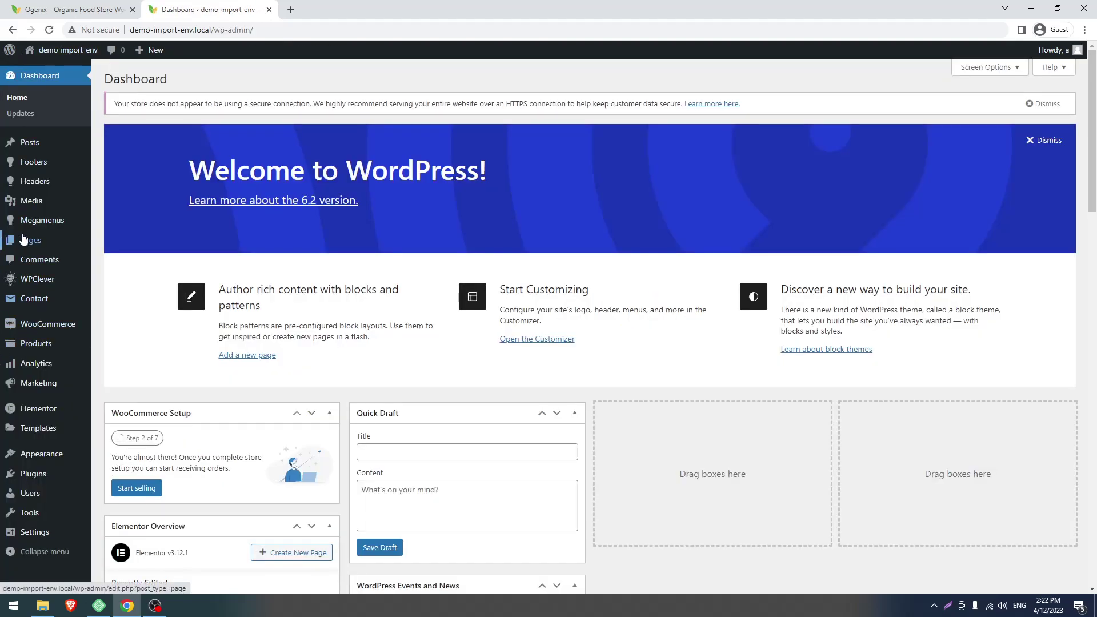
{"action": "left_click", "coordinate": [167, 198]}
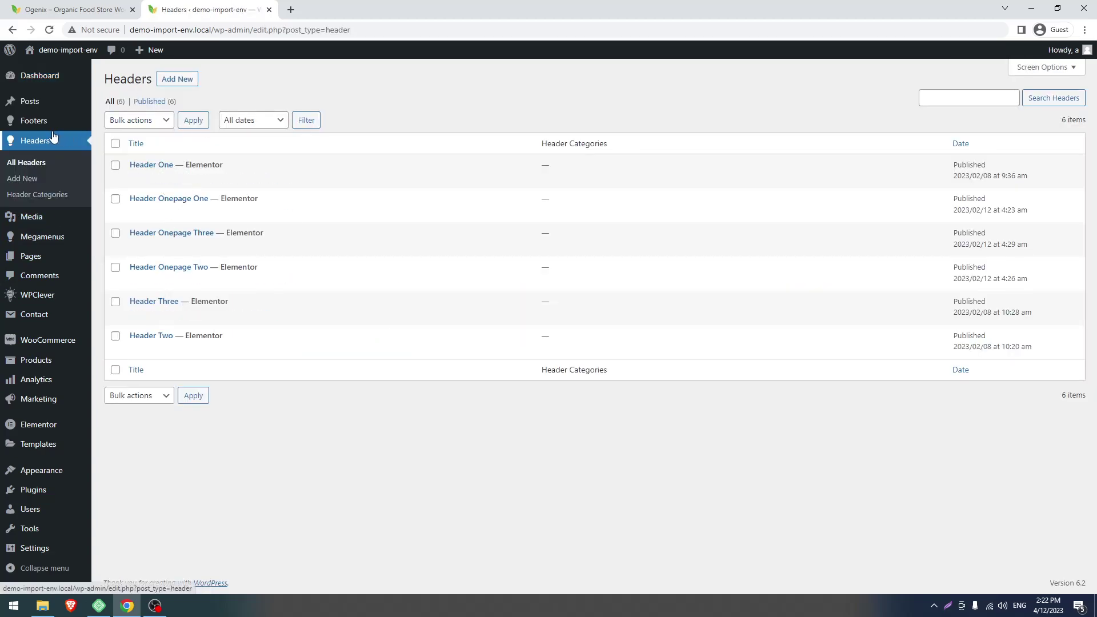
Step: In the theme customizer's Ogenix header settings, choose Header One as the header type and publish
{"action": "mouse_move", "coordinate": [45, 369]}
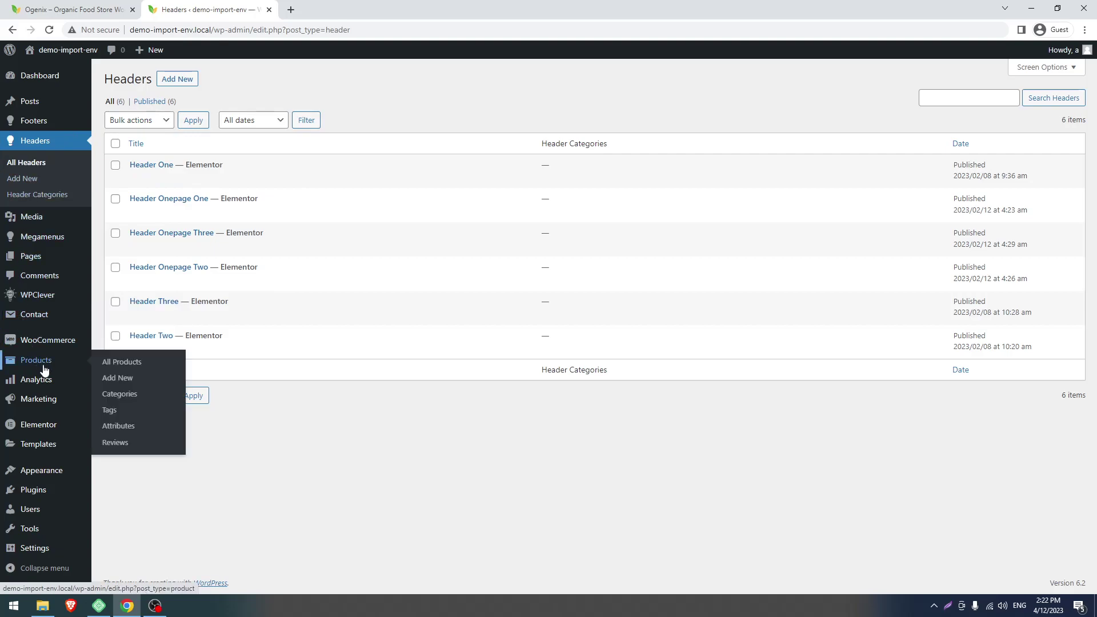
{"action": "mouse_move", "coordinate": [63, 477]}
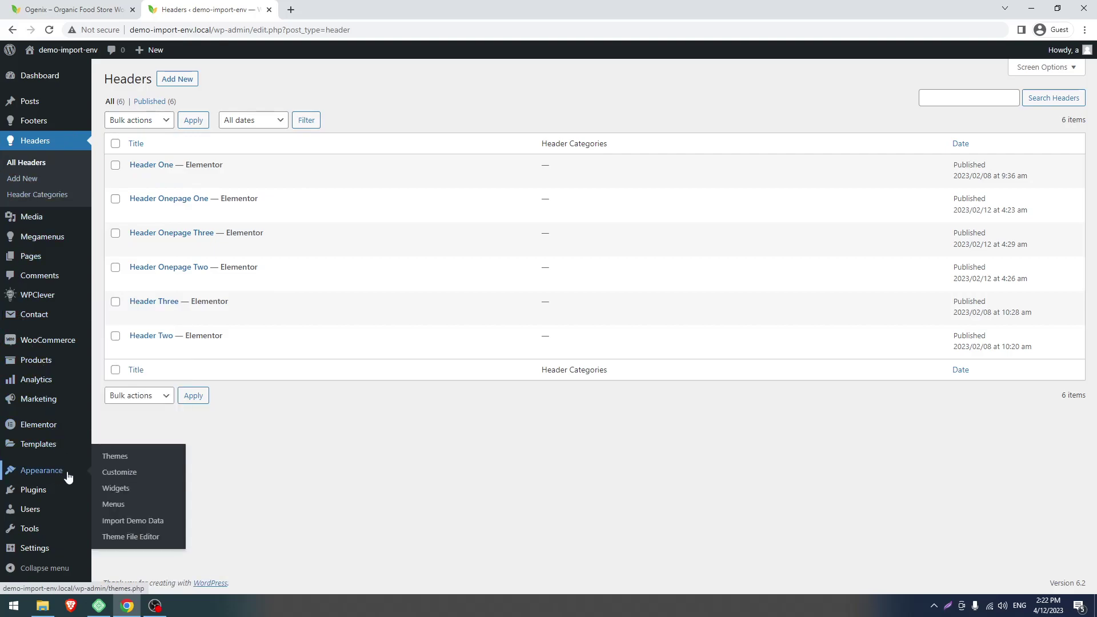
{"action": "left_click", "coordinate": [120, 475]}
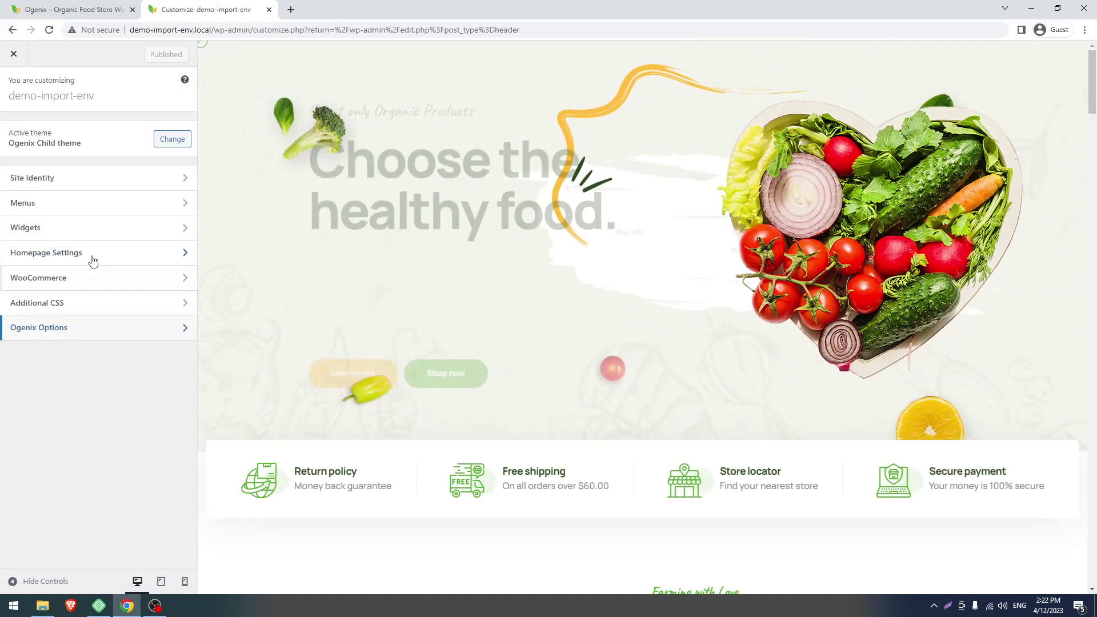
{"action": "left_click", "coordinate": [29, 328]}
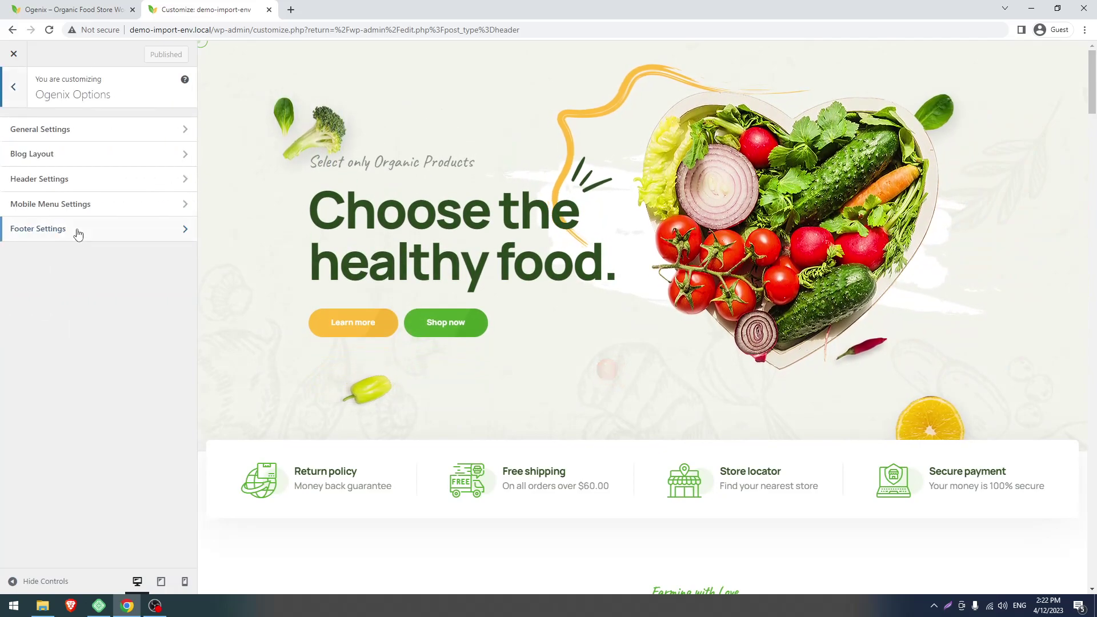
{"action": "left_click", "coordinate": [37, 180]}
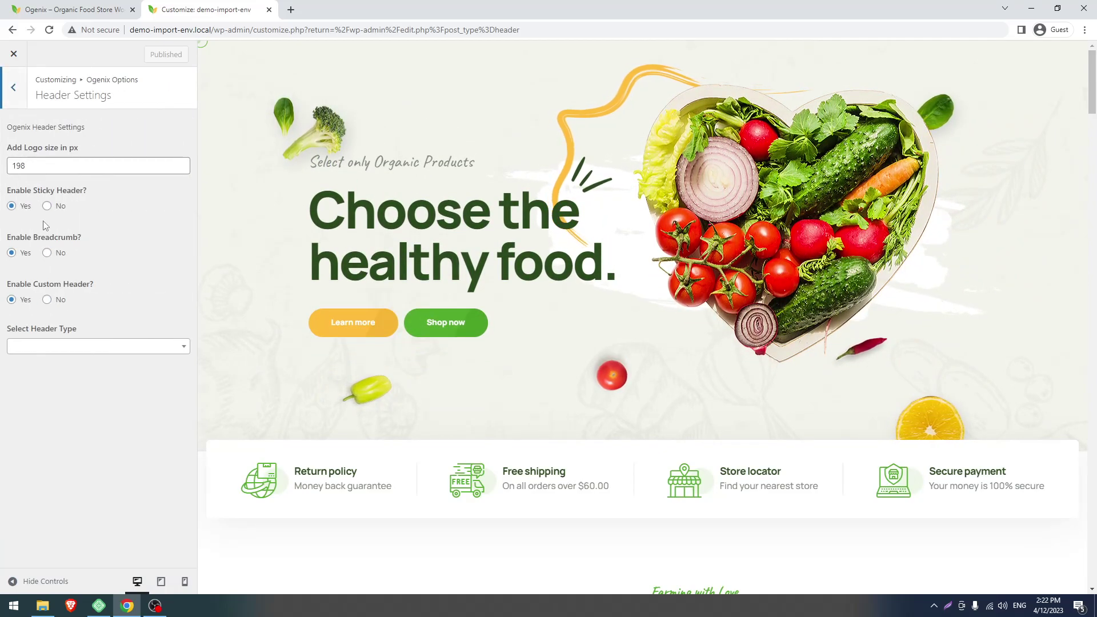
{"action": "left_click", "coordinate": [60, 350]}
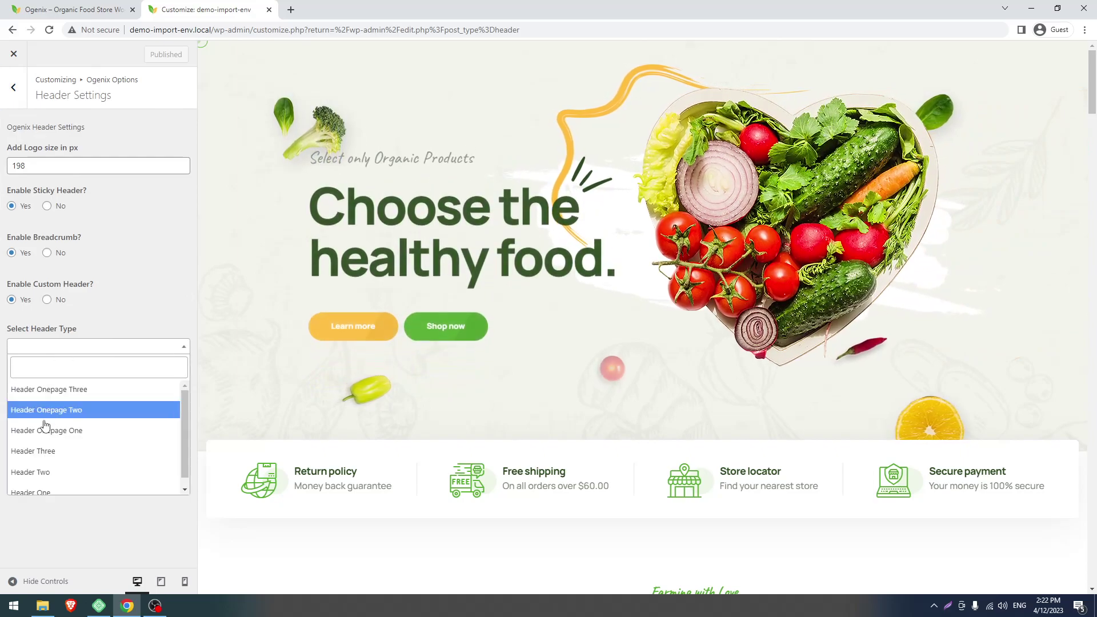
{"action": "left_click", "coordinate": [46, 489]}
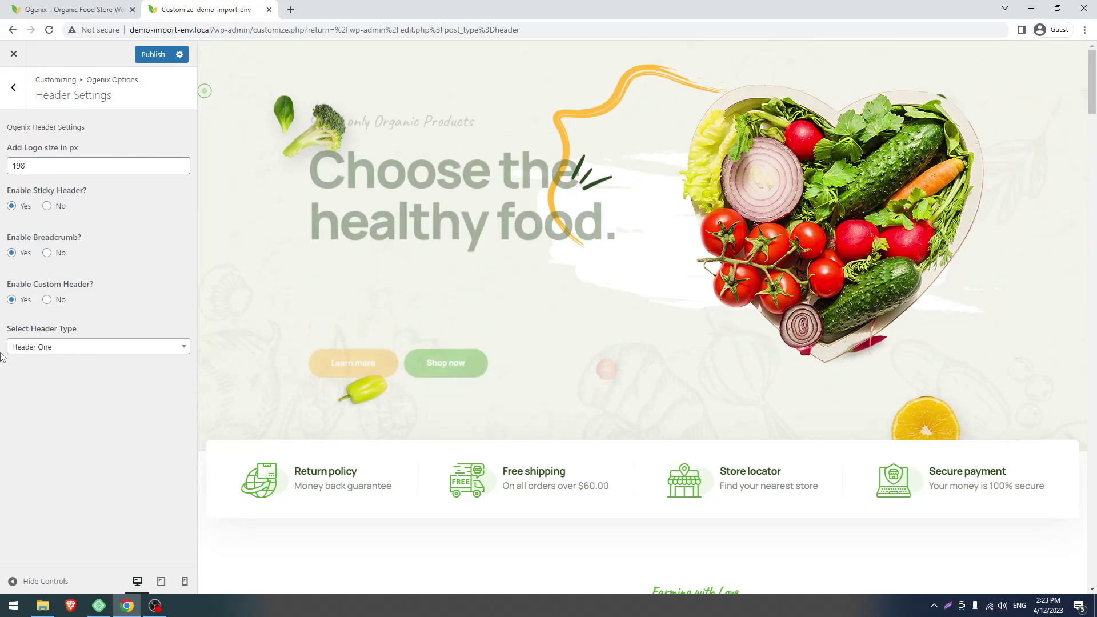
{"action": "left_click", "coordinate": [149, 53]}
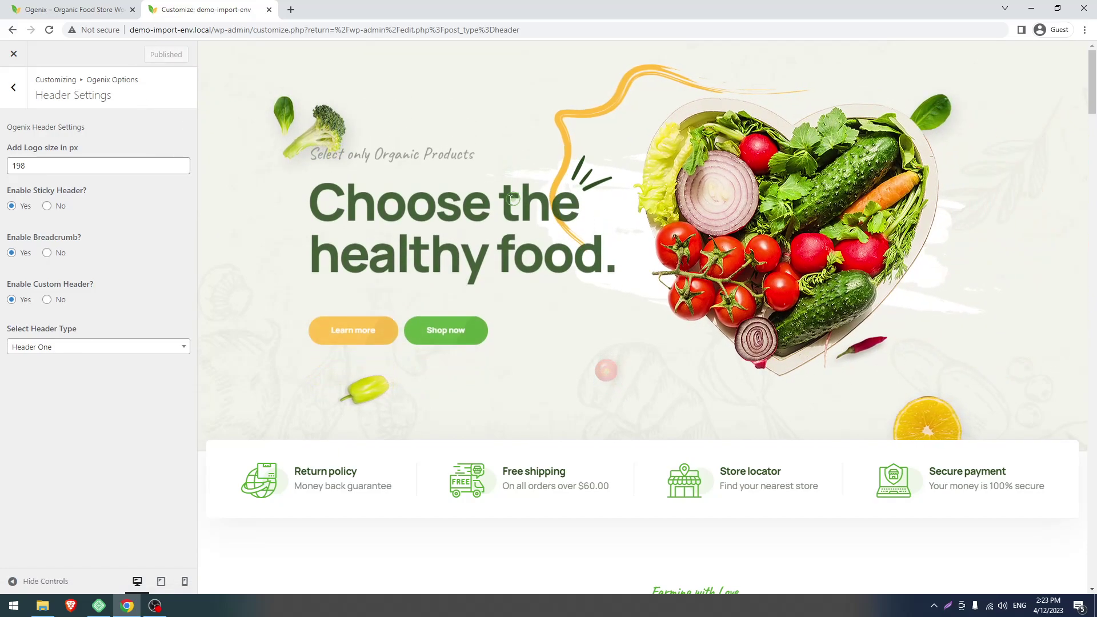
Step: Close the customizer, open the site's front page in a new tab and look over it
{"action": "left_click", "coordinate": [14, 58]}
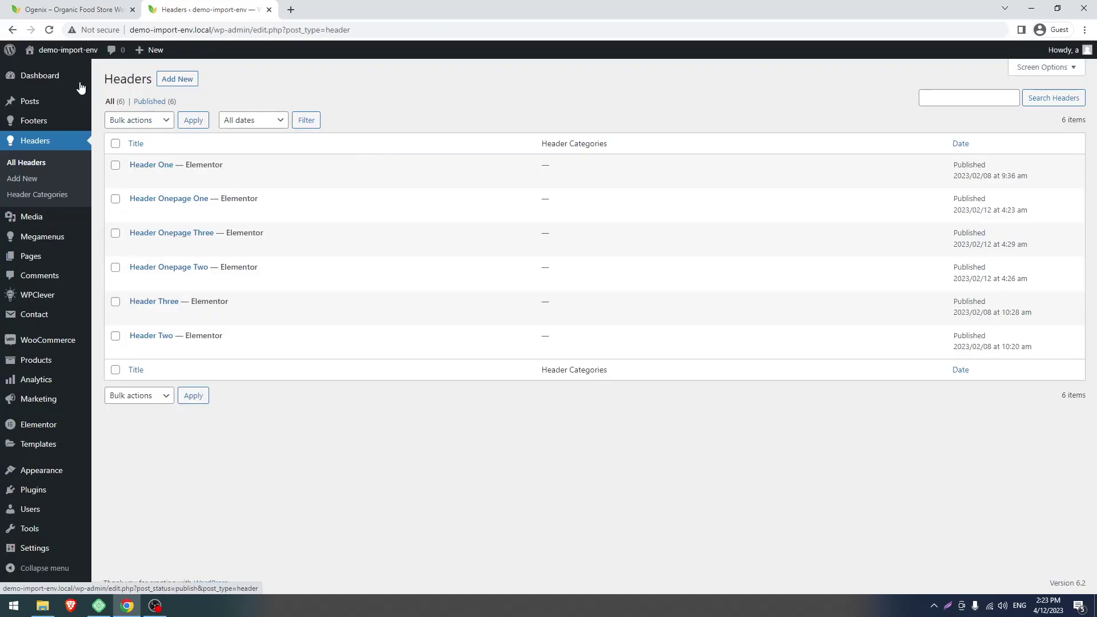
{"action": "left_click", "coordinate": [49, 75]}
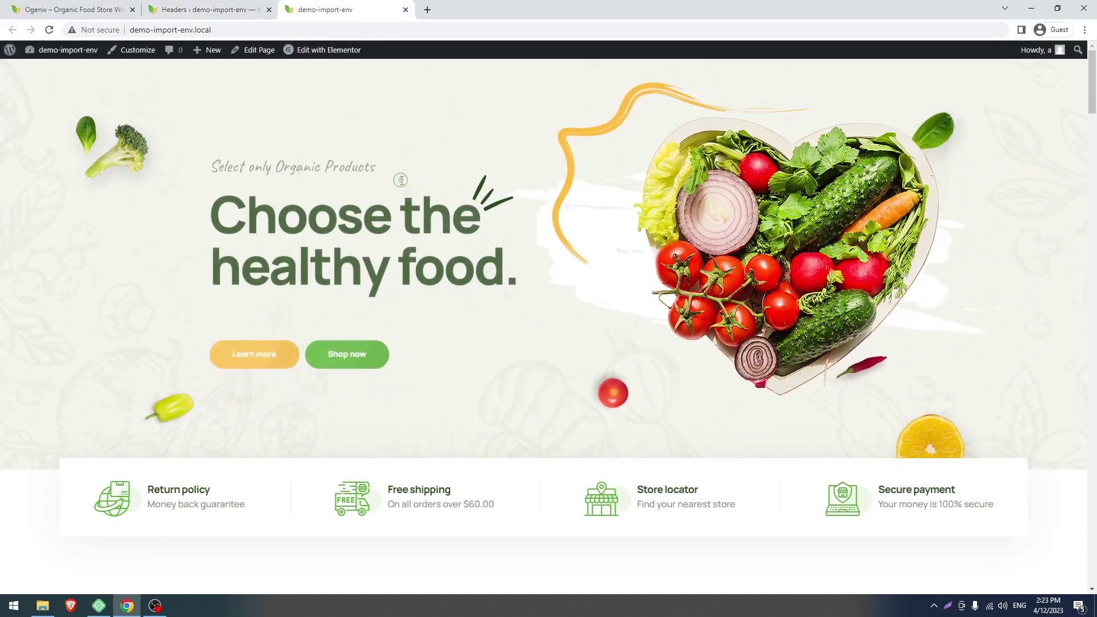
{"action": "scroll", "coordinate": [401, 185], "scroll_direction": "down", "scroll_amount": 8}
{"action": "scroll", "coordinate": [401, 185], "scroll_direction": "up", "scroll_amount": 8}
Step: Open Header One from the headers list in Elementor, dismiss the What's New notice and preview the header
{"action": "left_click", "coordinate": [206, 9]}
{"action": "mouse_move", "coordinate": [79, 235]}
{"action": "mouse_move", "coordinate": [166, 180]}
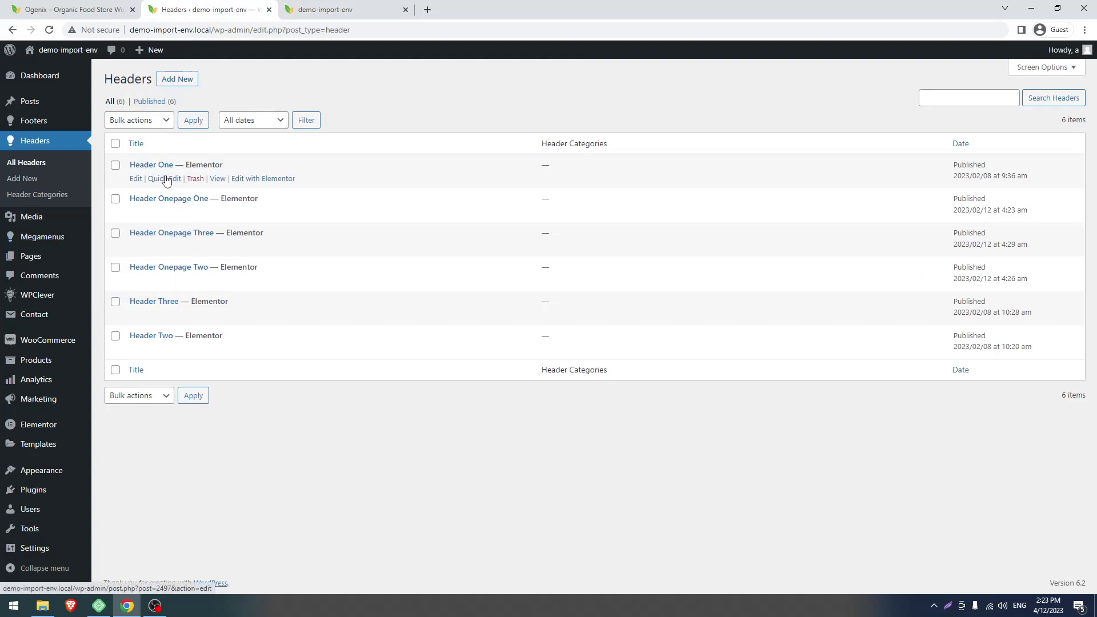
{"action": "left_click", "coordinate": [266, 178]}
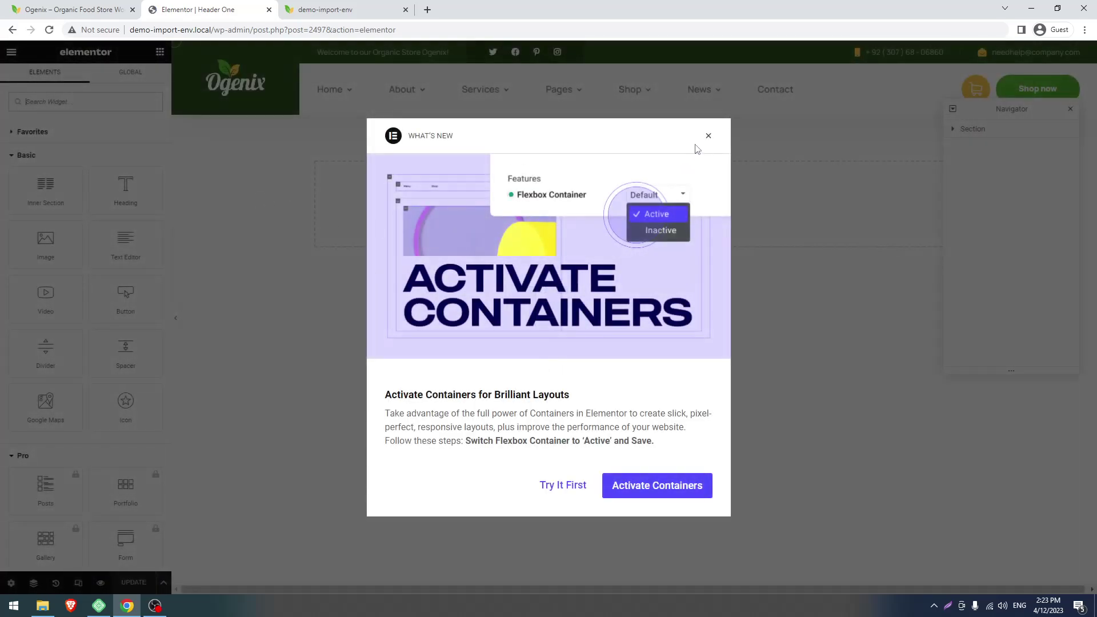
{"action": "left_click", "coordinate": [708, 136]}
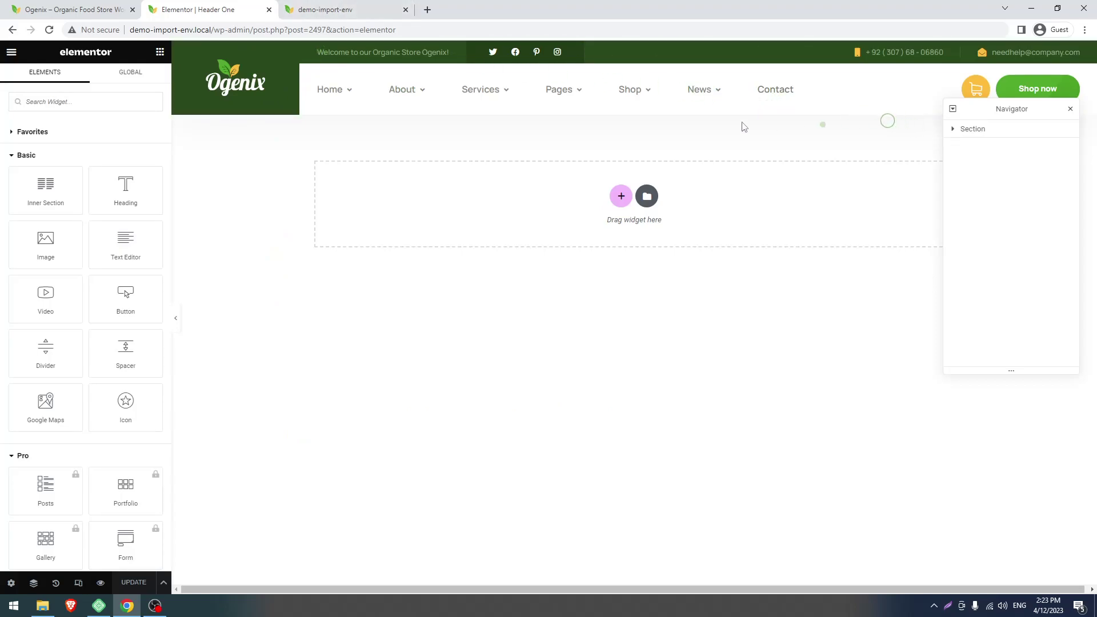
{"action": "left_click", "coordinate": [100, 583]}
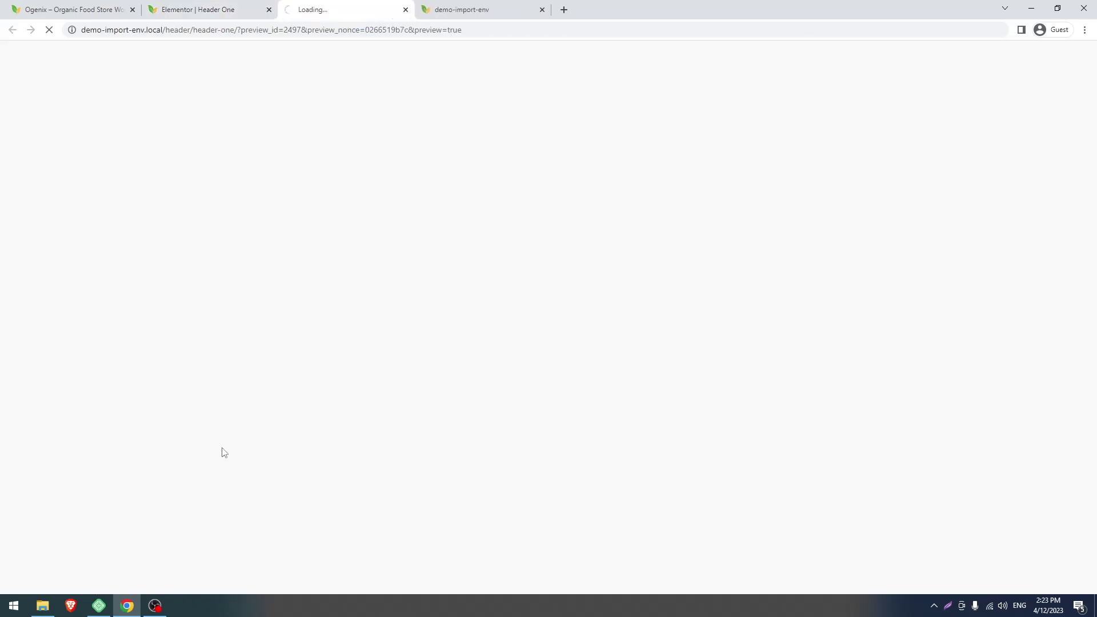
Step: Return to the site's front page, open it in the WordPress page editor and dismiss the welcome guide
{"action": "left_click", "coordinate": [477, 10]}
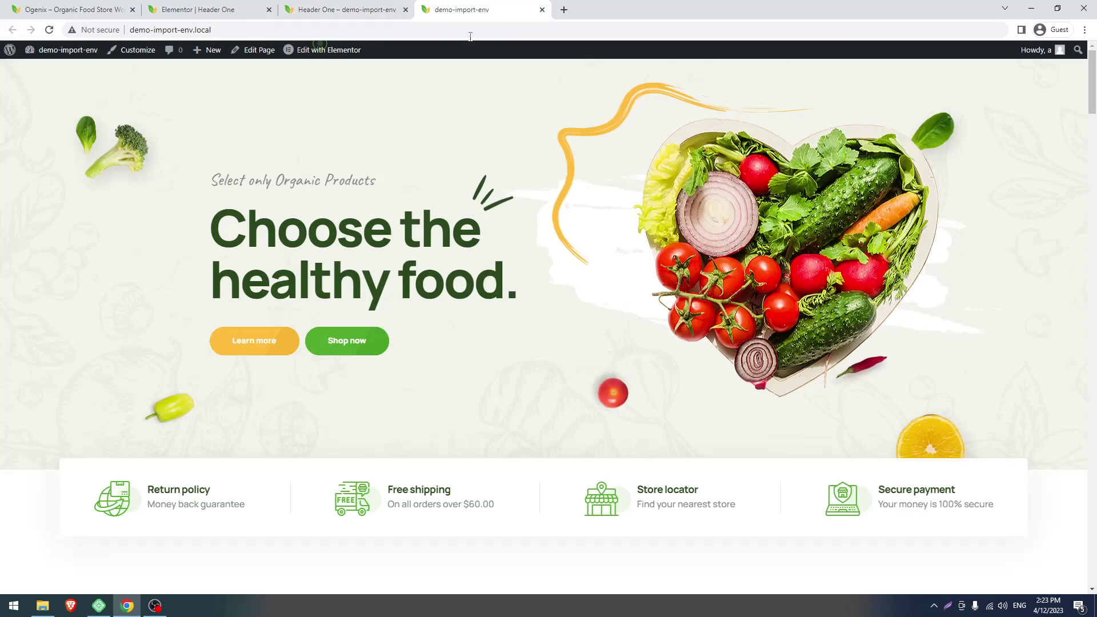
{"action": "right_click", "coordinate": [297, 62]}
{"action": "key", "text": "Escape"}
{"action": "left_click", "coordinate": [265, 51]}
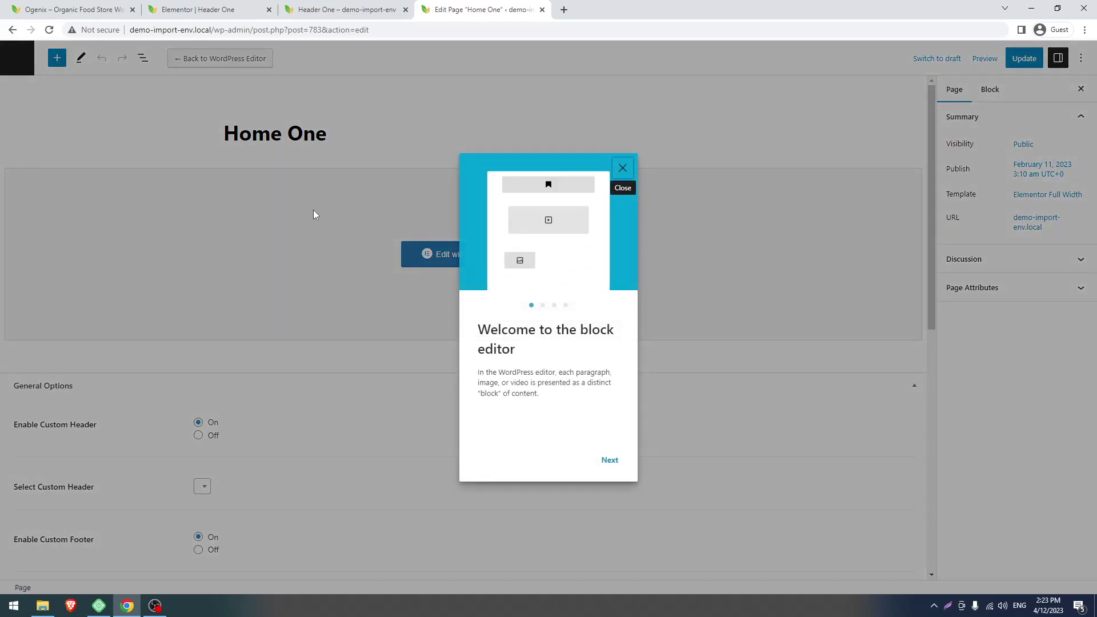
{"action": "left_click", "coordinate": [622, 168]}
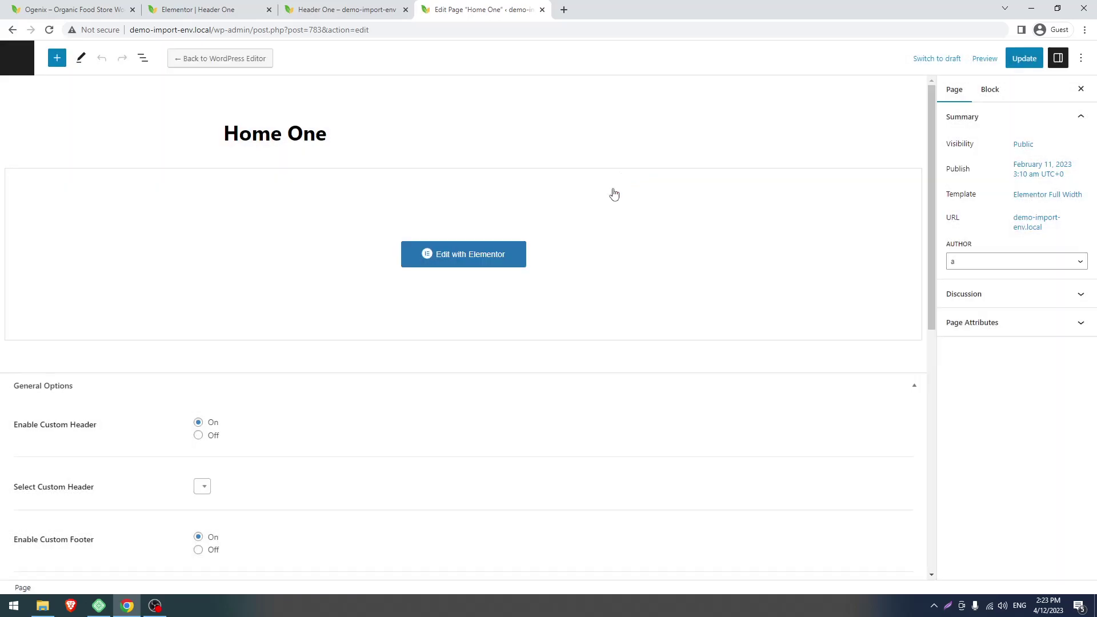
Step: Select Header One as the Home One page's custom header and update the page
{"action": "left_click", "coordinate": [205, 486]}
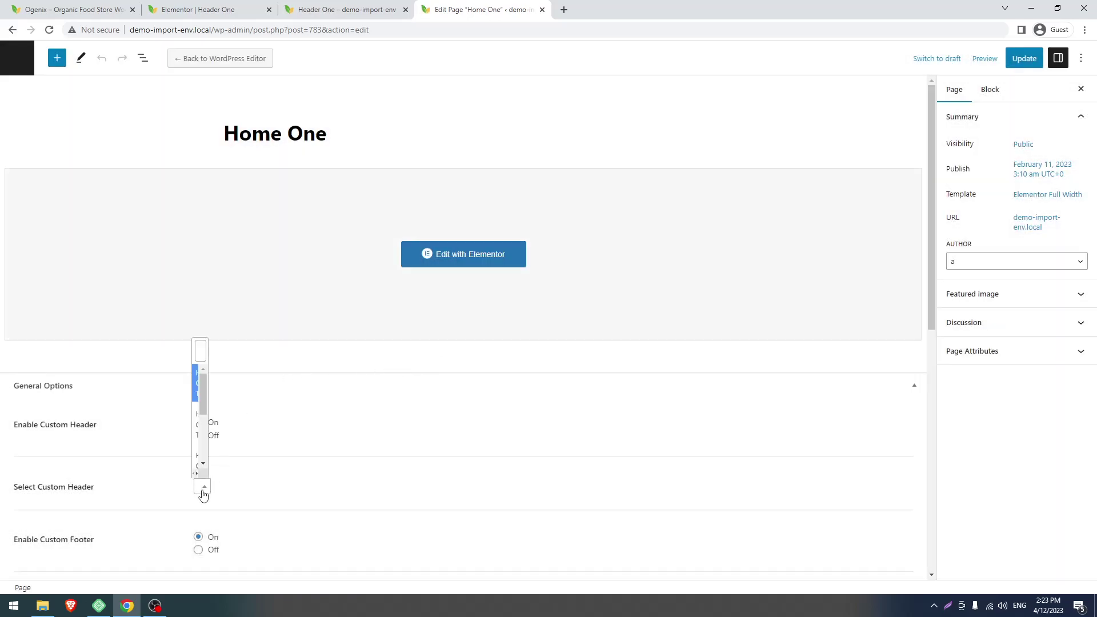
{"action": "left_click", "coordinate": [197, 389]}
{"action": "left_click", "coordinate": [224, 495]}
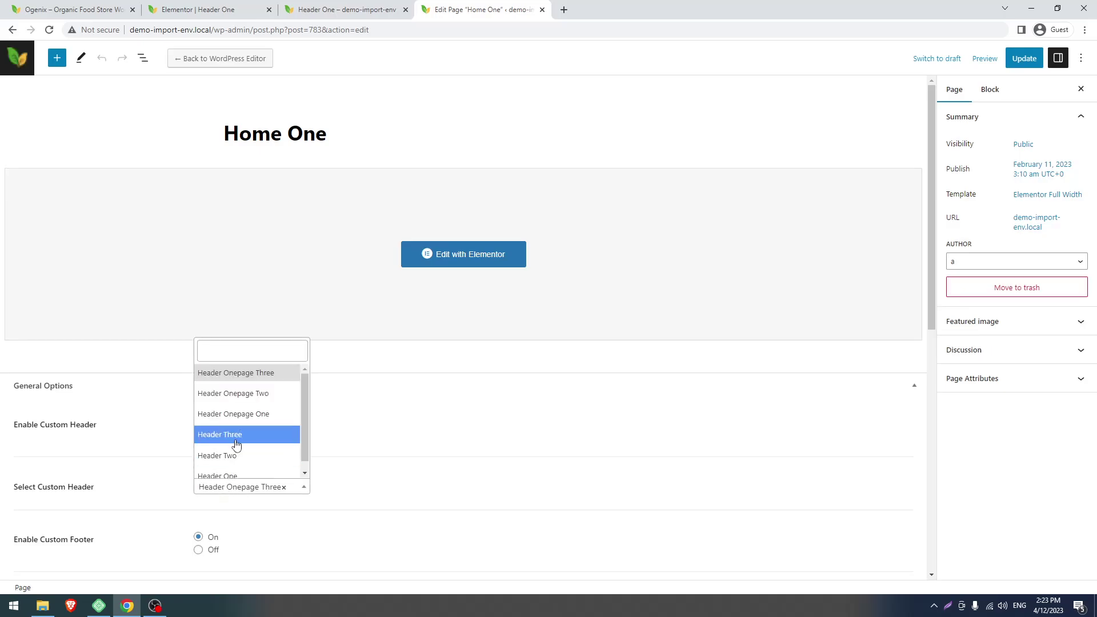
{"action": "left_click", "coordinate": [233, 475]}
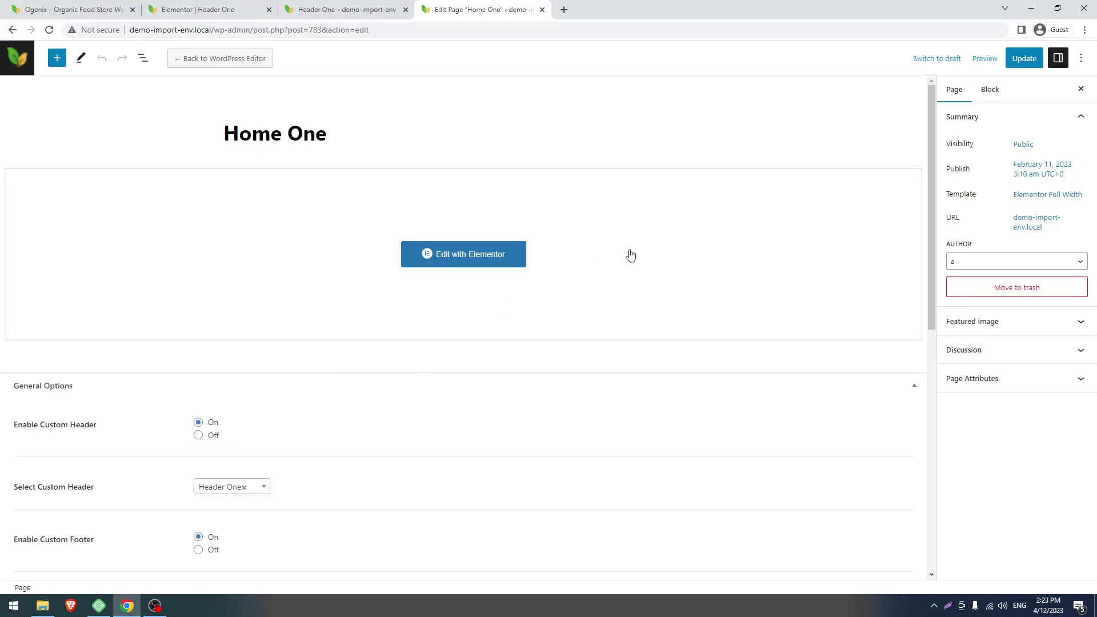
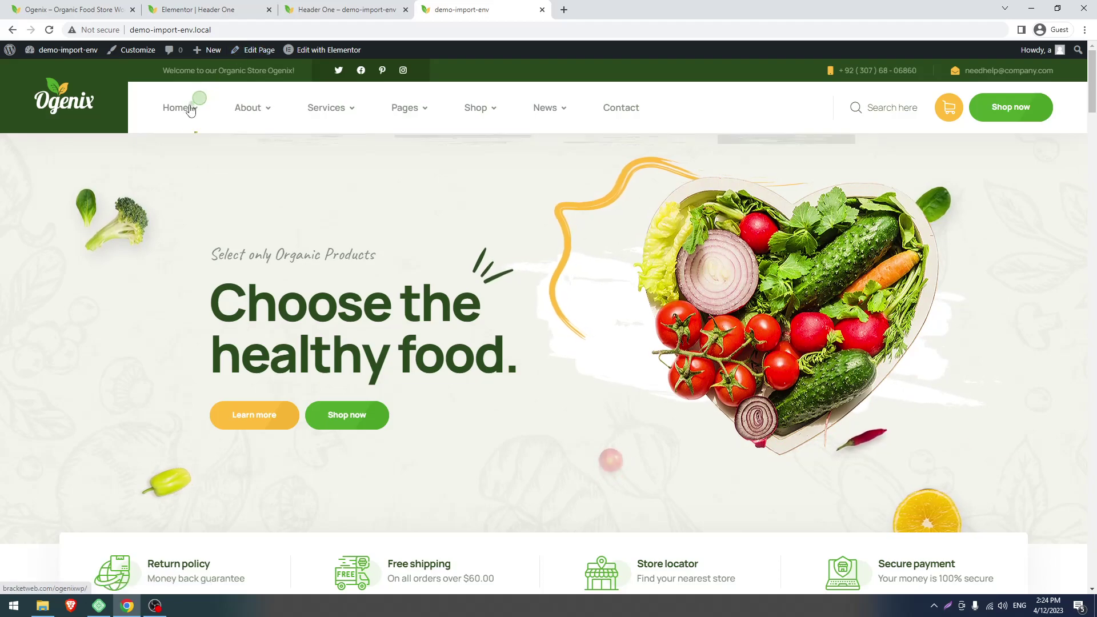
Step: Reopen the front page's editor, review the custom header and footer options, and go back to the front page
{"action": "left_click", "coordinate": [257, 50]}
{"action": "scroll", "coordinate": [277, 231], "scroll_direction": "down", "scroll_amount": 5}
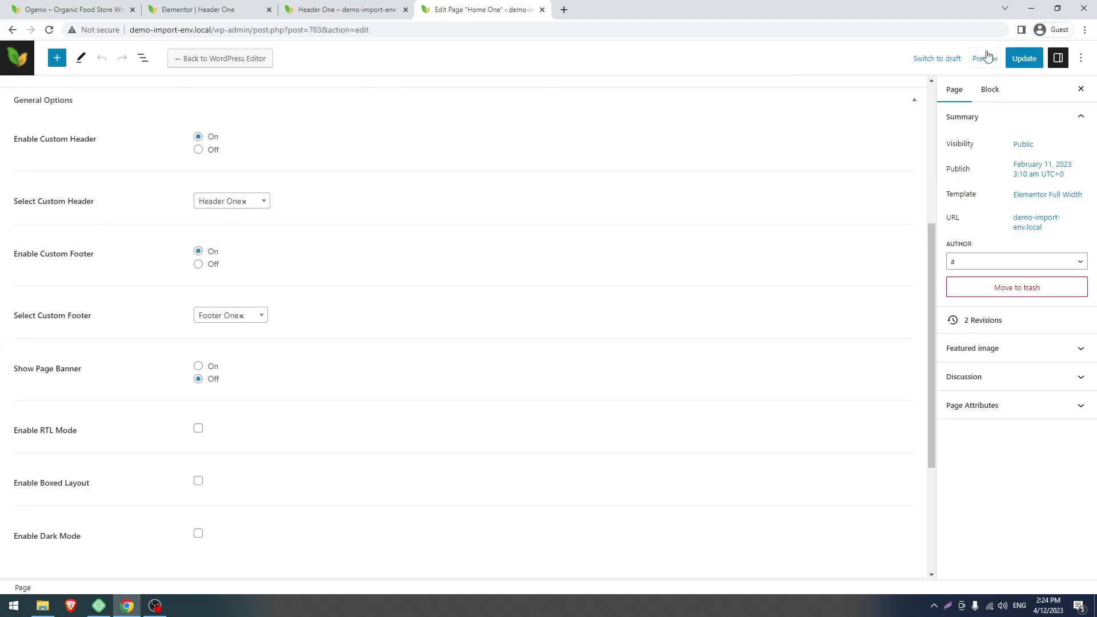
{"action": "left_click", "coordinate": [12, 30]}
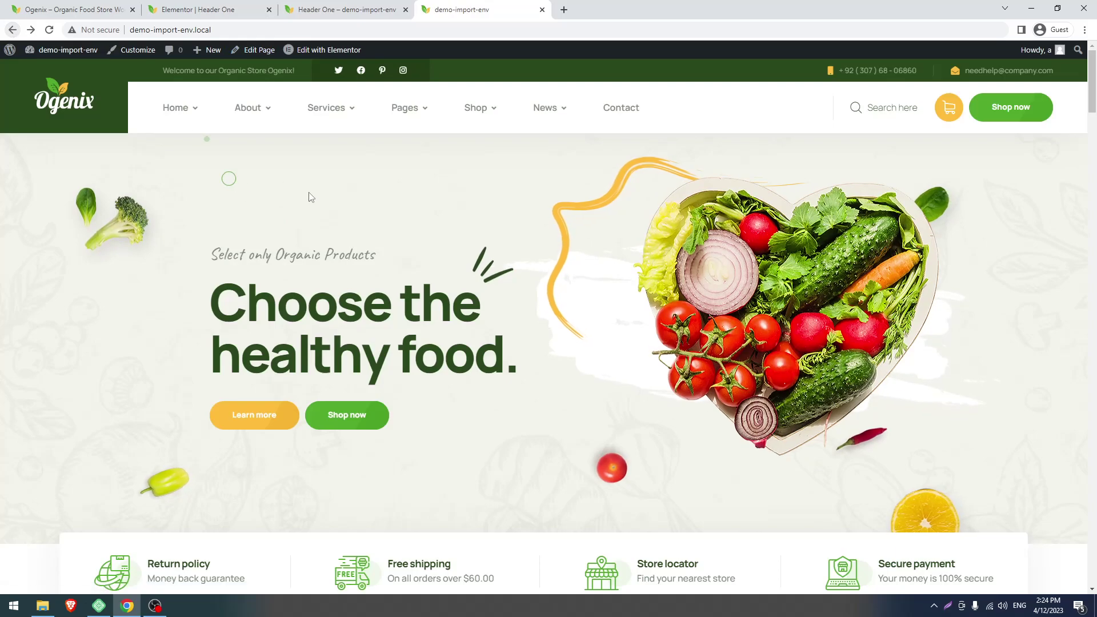
Step: Look through the front page's product, reasons and farmers sections and compare the site with the original Ogenix demo
{"action": "scroll", "coordinate": [275, 235], "scroll_direction": "down", "scroll_amount": 10}
{"action": "scroll", "coordinate": [275, 234], "scroll_direction": "down", "scroll_amount": 20}
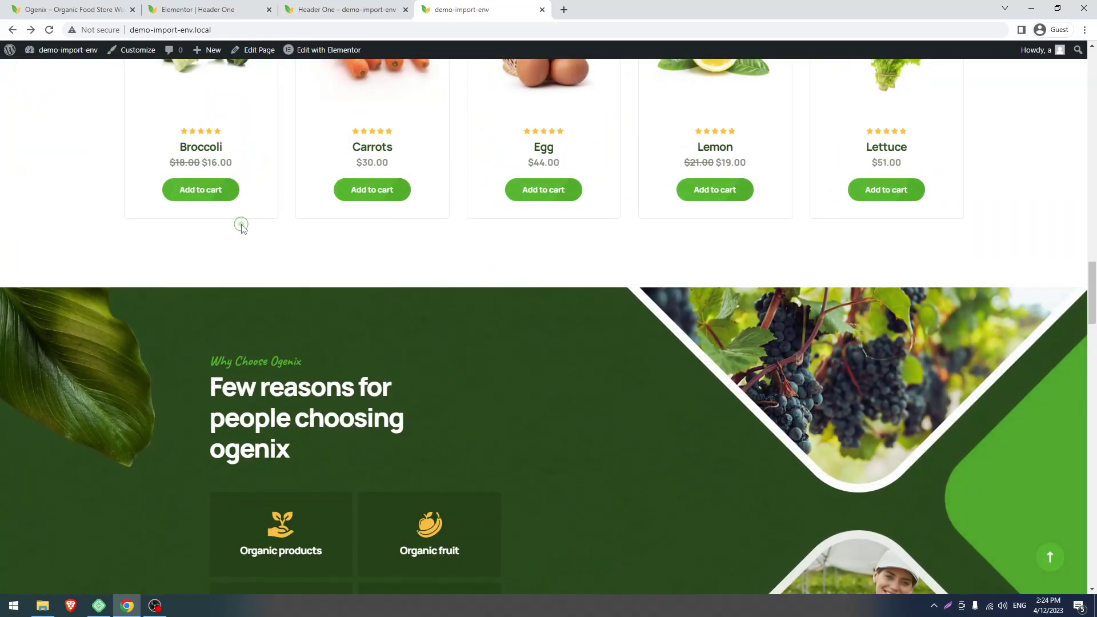
{"action": "scroll", "coordinate": [231, 238], "scroll_direction": "down", "scroll_amount": 8}
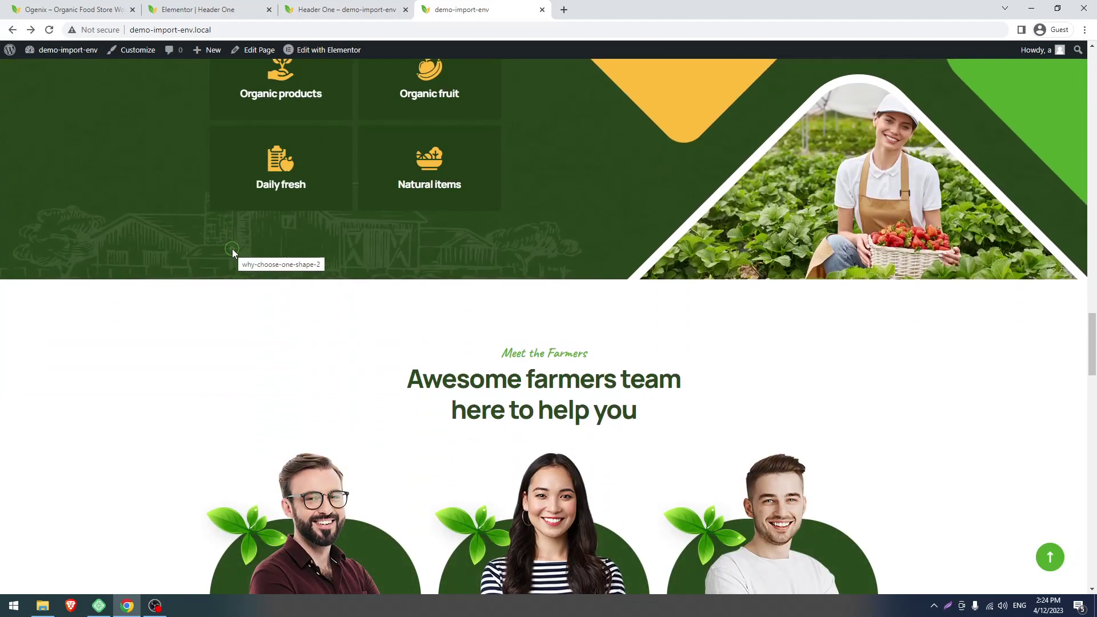
{"action": "scroll", "coordinate": [233, 251], "scroll_direction": "up", "scroll_amount": 5}
{"action": "scroll", "coordinate": [233, 251], "scroll_direction": "up", "scroll_amount": 4}
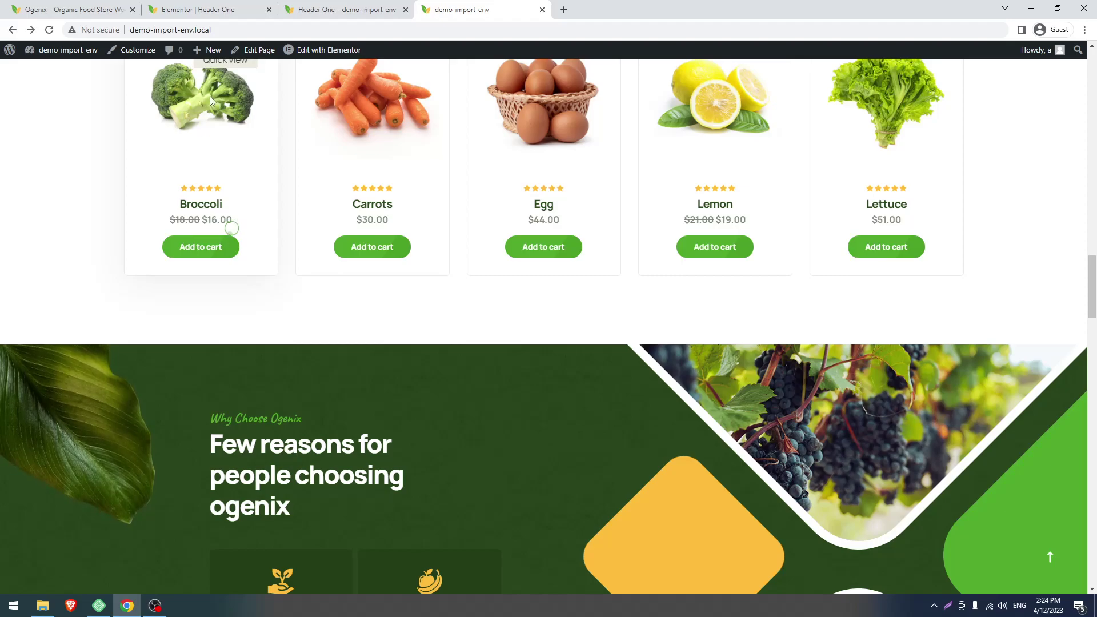
{"action": "left_click", "coordinate": [228, 6]}
{"action": "left_click", "coordinate": [76, 7]}
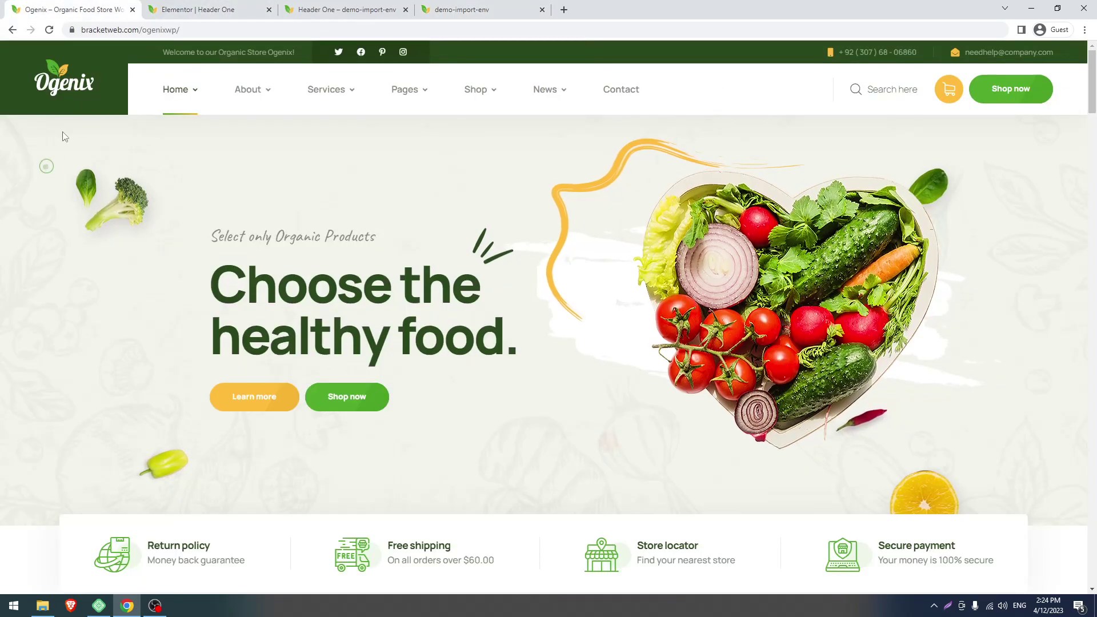
{"action": "left_click", "coordinate": [417, 8]}
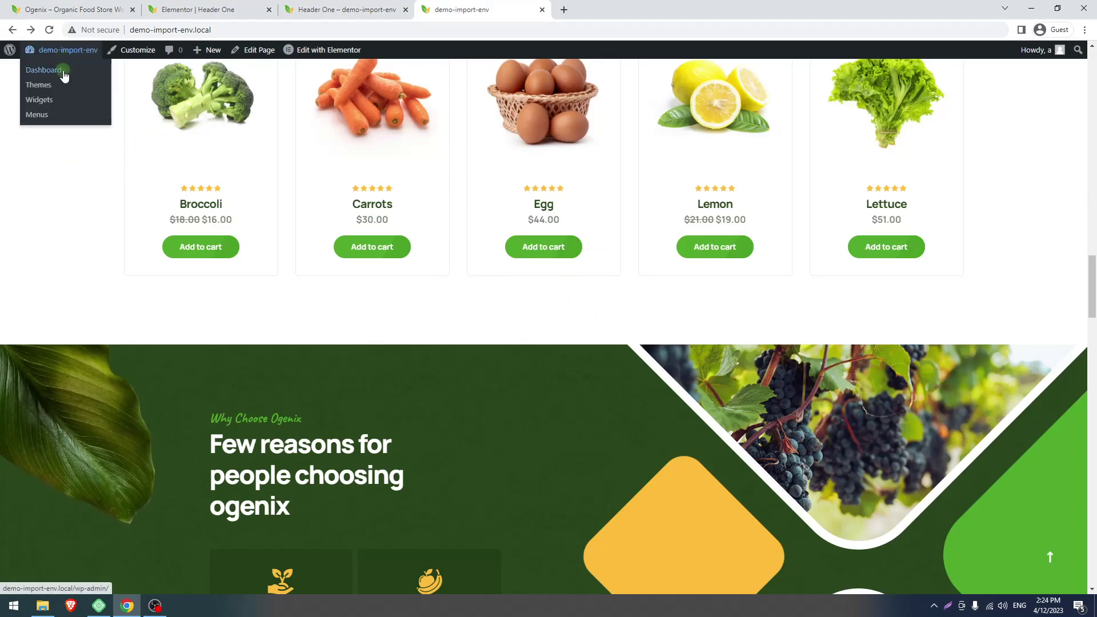
Step: Open the dashboard in a new tab and check the Upgrade Swiper Library options in Elementor's feature settings
{"action": "middle_click", "coordinate": [64, 76]}
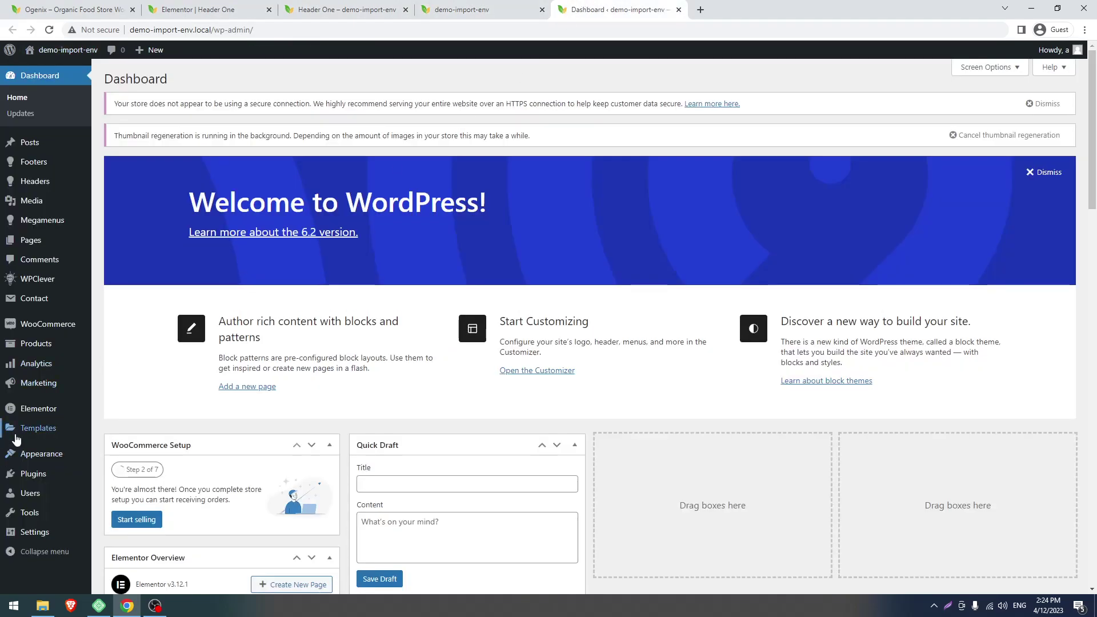
{"action": "mouse_move", "coordinate": [72, 415]}
{"action": "left_click", "coordinate": [116, 397]}
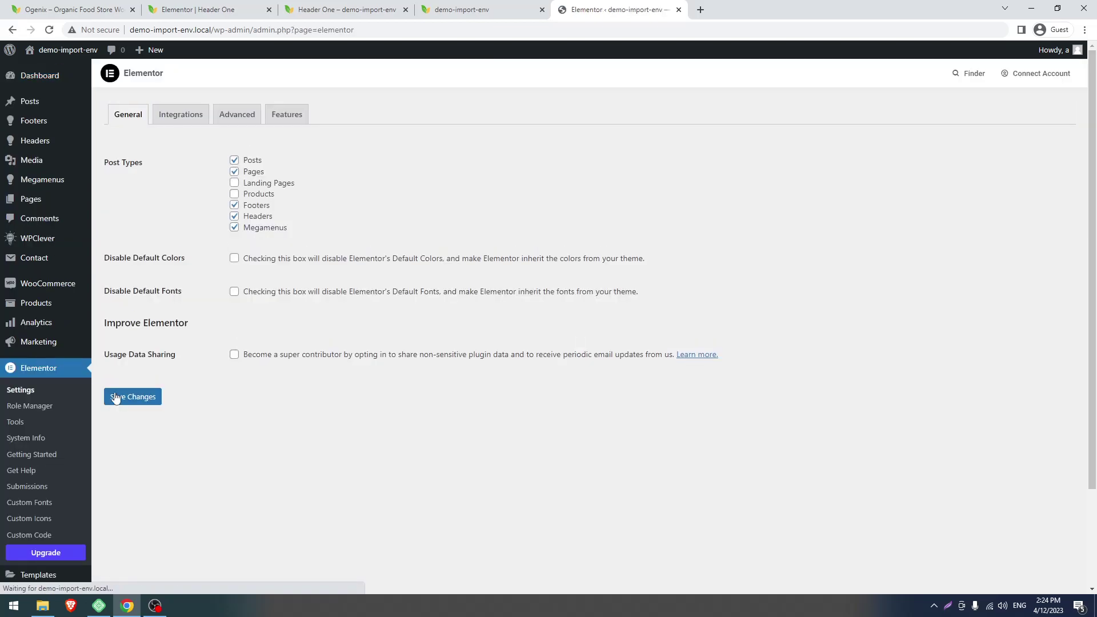
{"action": "left_click", "coordinate": [294, 120]}
{"action": "scroll", "coordinate": [261, 502], "scroll_direction": "down", "scroll_amount": 15}
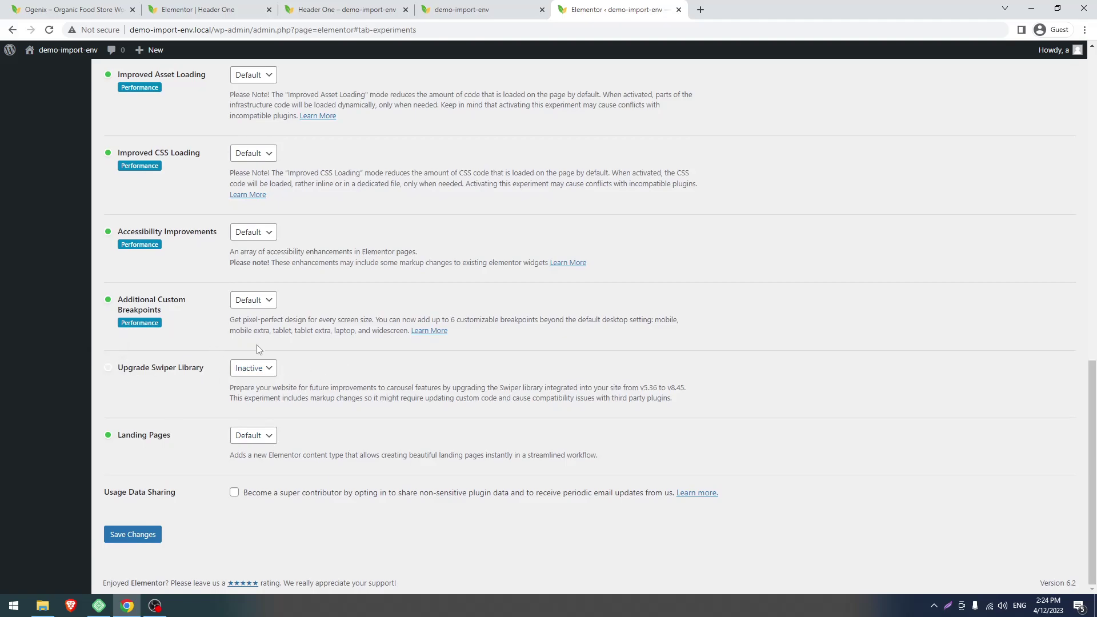
{"action": "left_click", "coordinate": [260, 372]}
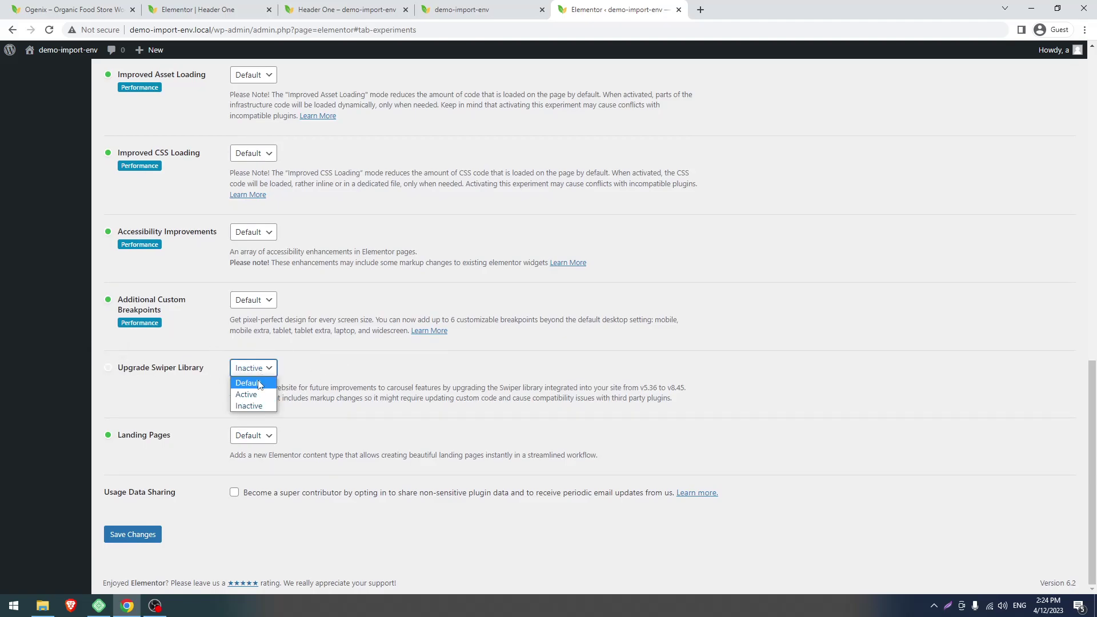
{"action": "left_click", "coordinate": [357, 395]}
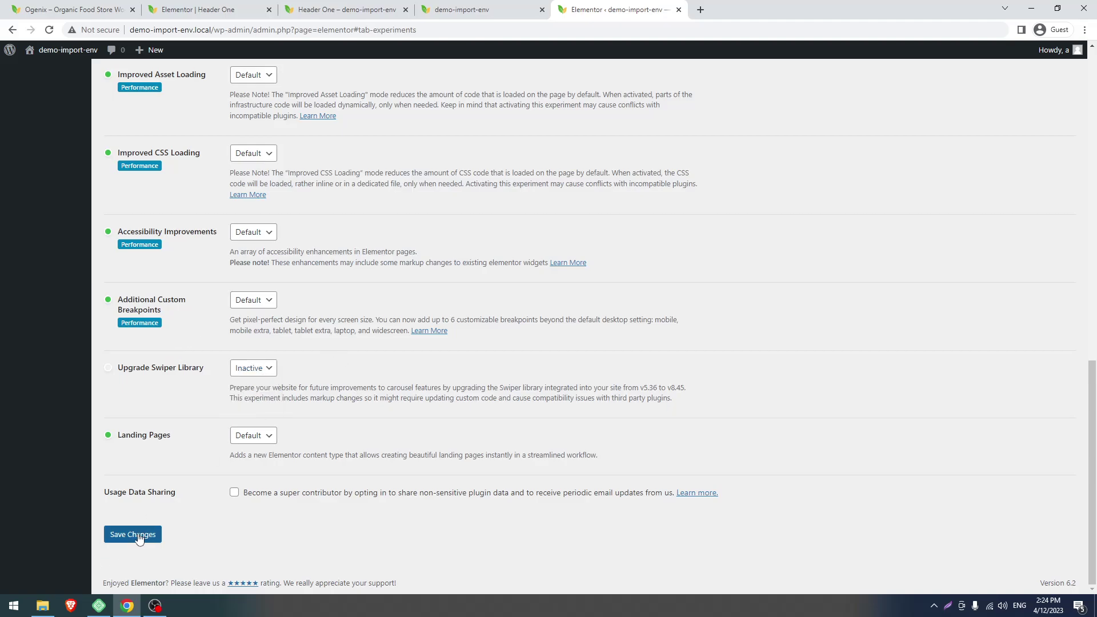
Step: Return to the top of the front page and open the Ogenix header settings in the customizer in a new tab
{"action": "left_click", "coordinate": [488, 9]}
{"action": "scroll", "coordinate": [380, 288], "scroll_direction": "up", "scroll_amount": 15}
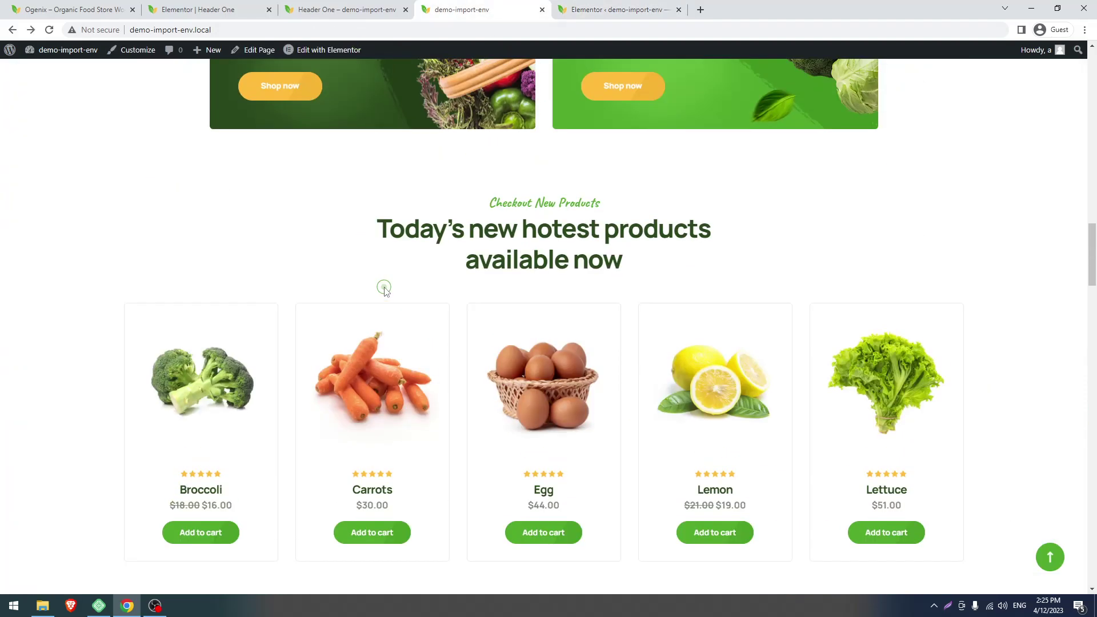
{"action": "scroll", "coordinate": [380, 288], "scroll_direction": "up", "scroll_amount": 3}
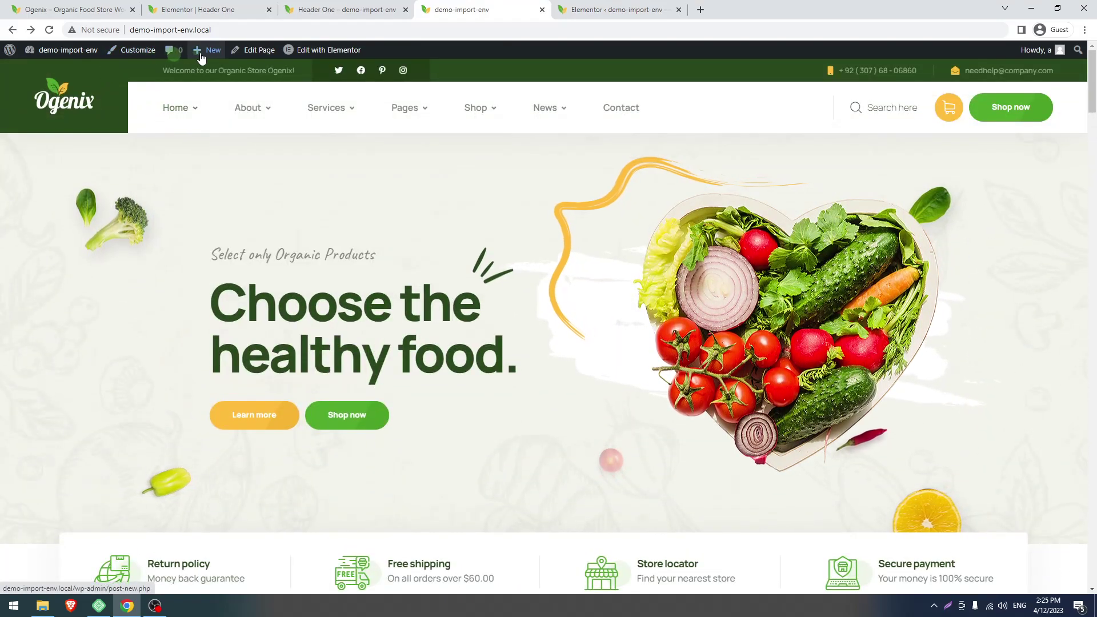
{"action": "left_click", "coordinate": [129, 50]}
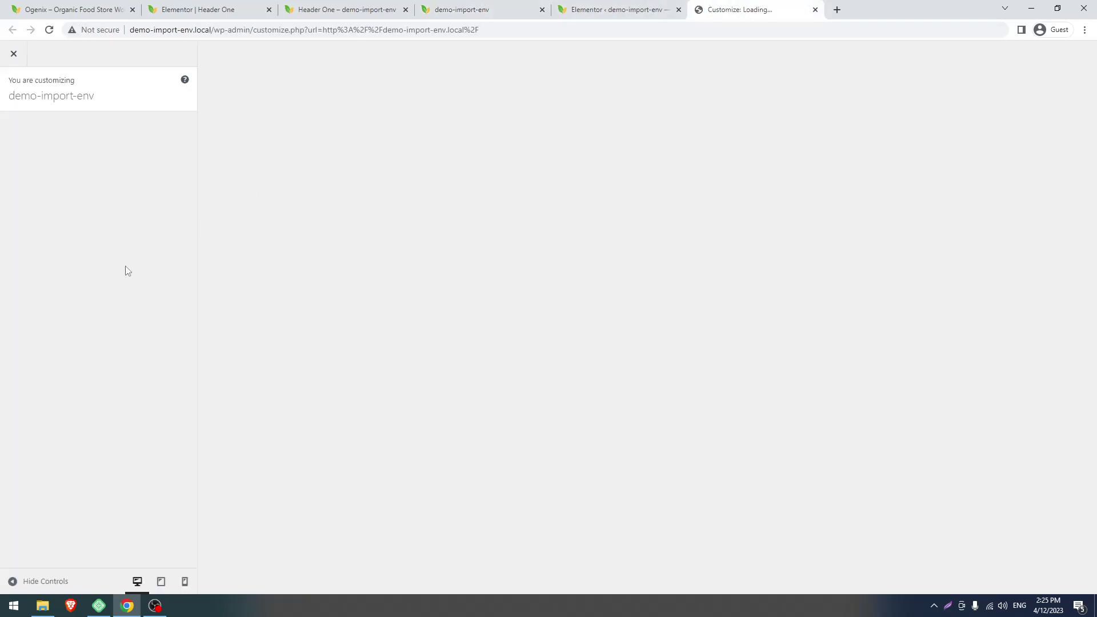
{"action": "left_click", "coordinate": [34, 326]}
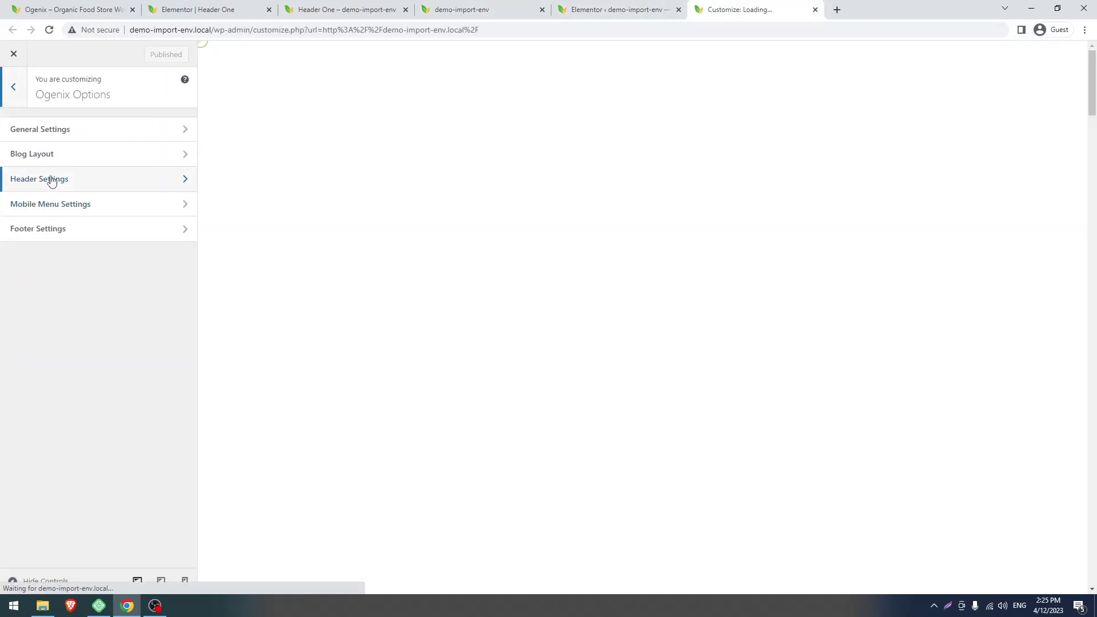
{"action": "left_click", "coordinate": [44, 181]}
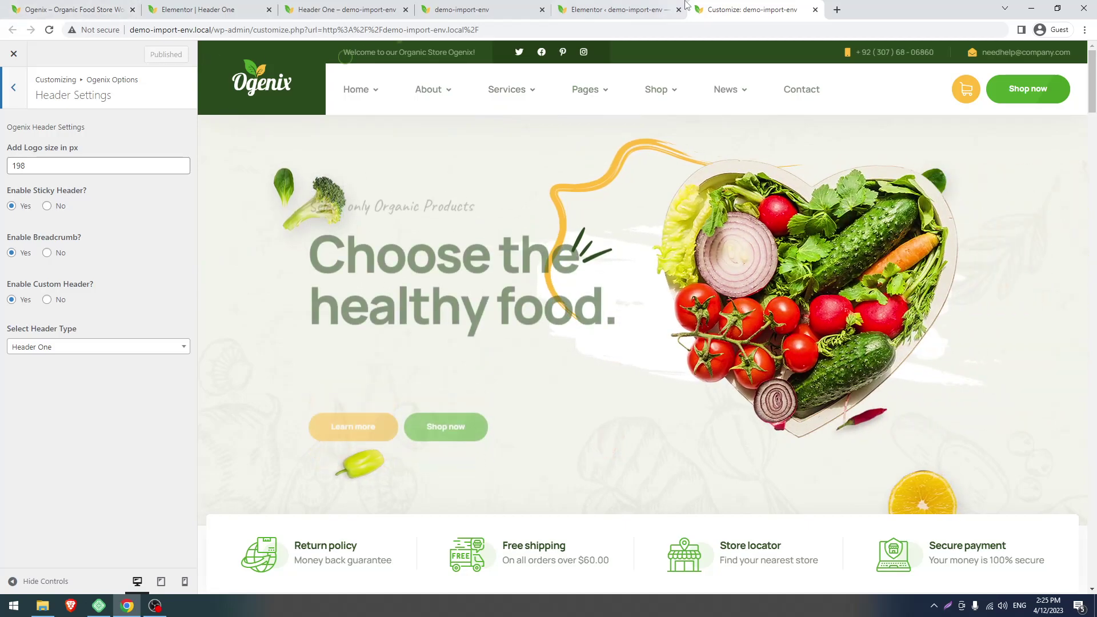
Step: Review the Elementor feature settings again, then the custom header and footer choices in the front page's editor
{"action": "left_click", "coordinate": [617, 10]}
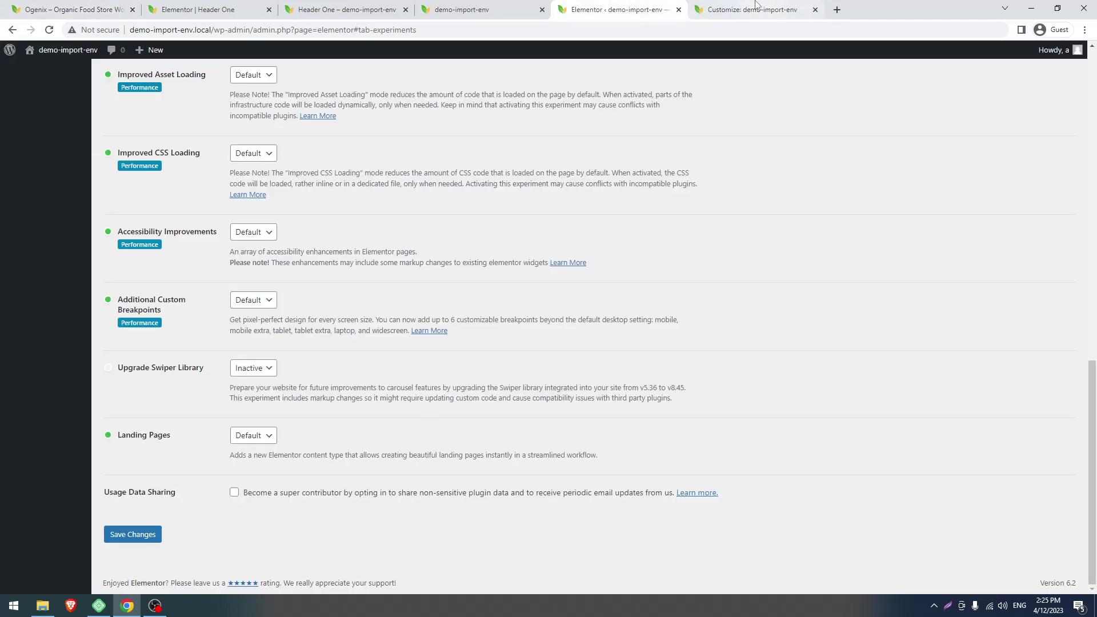
{"action": "left_click", "coordinate": [503, 9]}
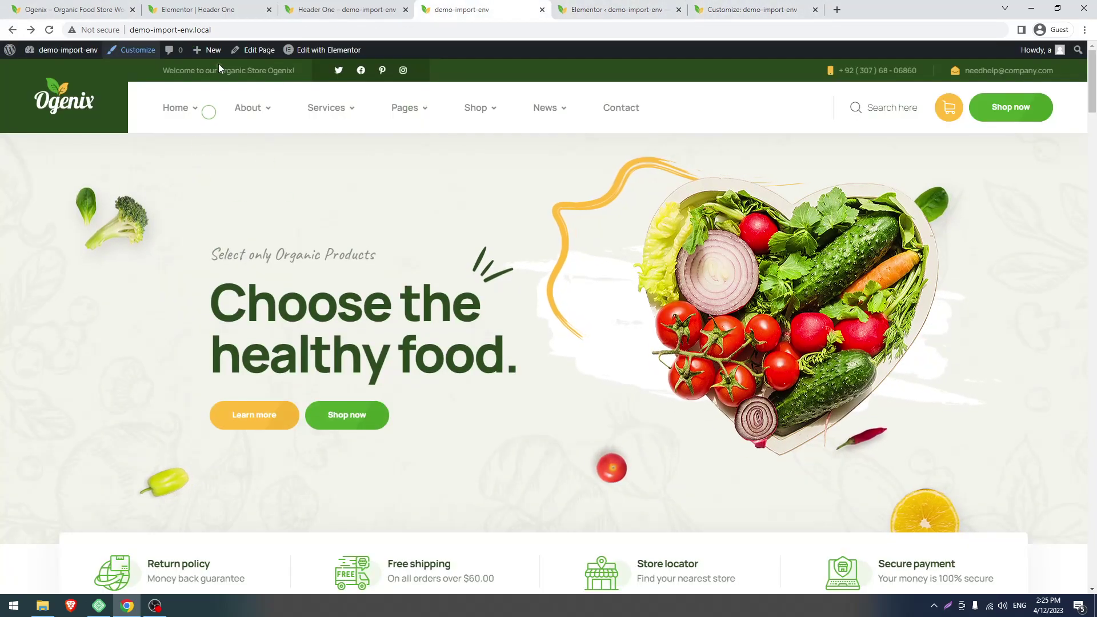
{"action": "left_click", "coordinate": [240, 49]}
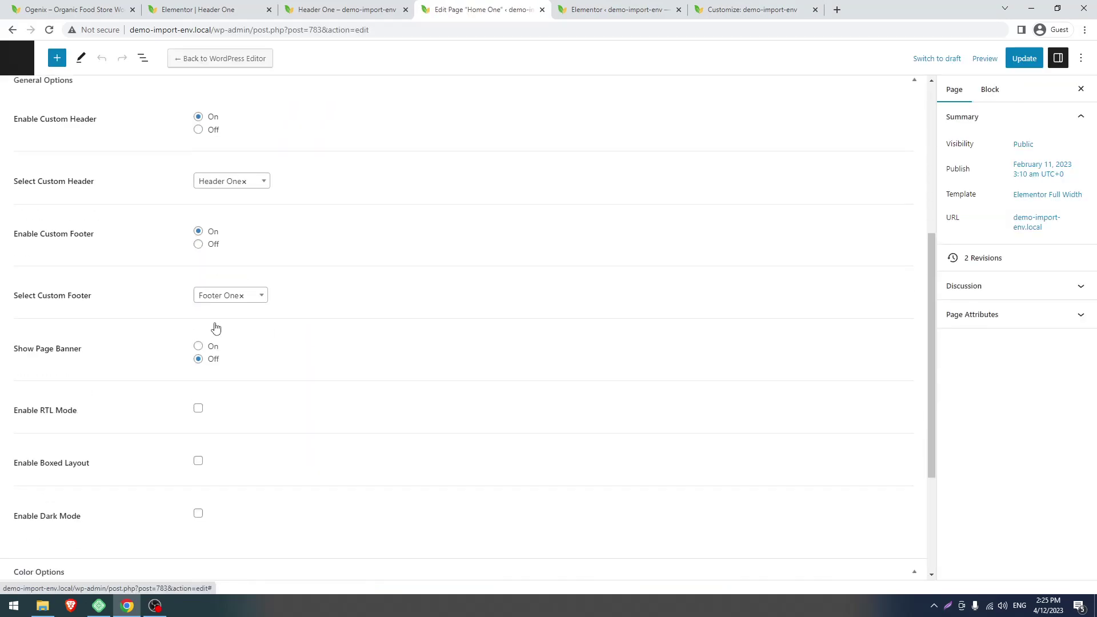
{"action": "scroll", "coordinate": [215, 328], "scroll_direction": "down", "scroll_amount": 1}
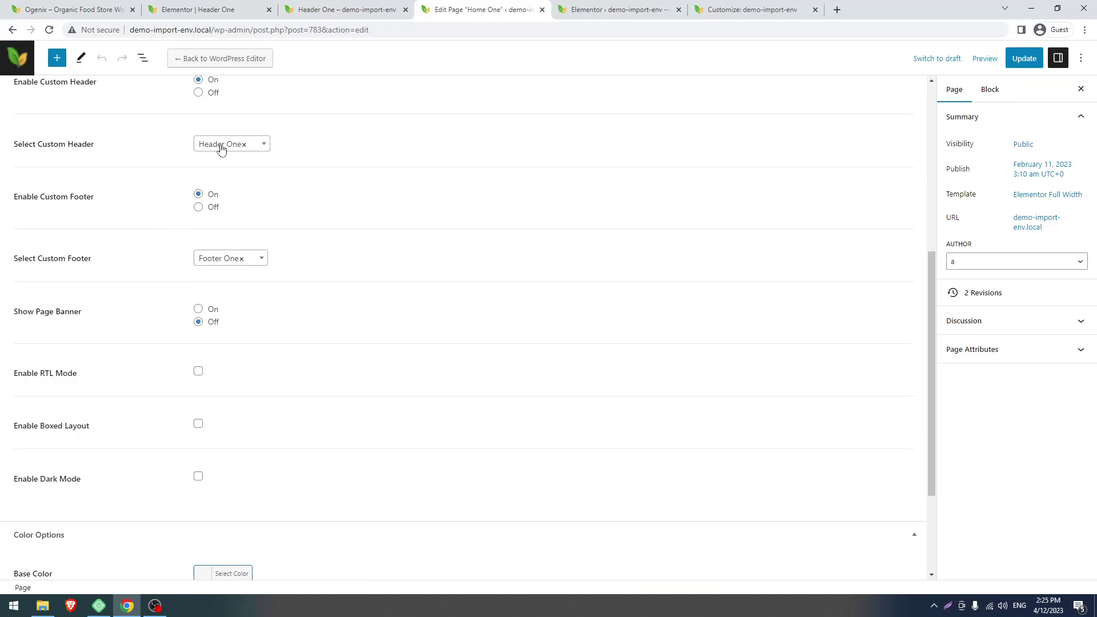
Step: Close the browser tabs holding the page editor, the Elementor settings and the customizer
{"action": "left_click", "coordinate": [541, 9]}
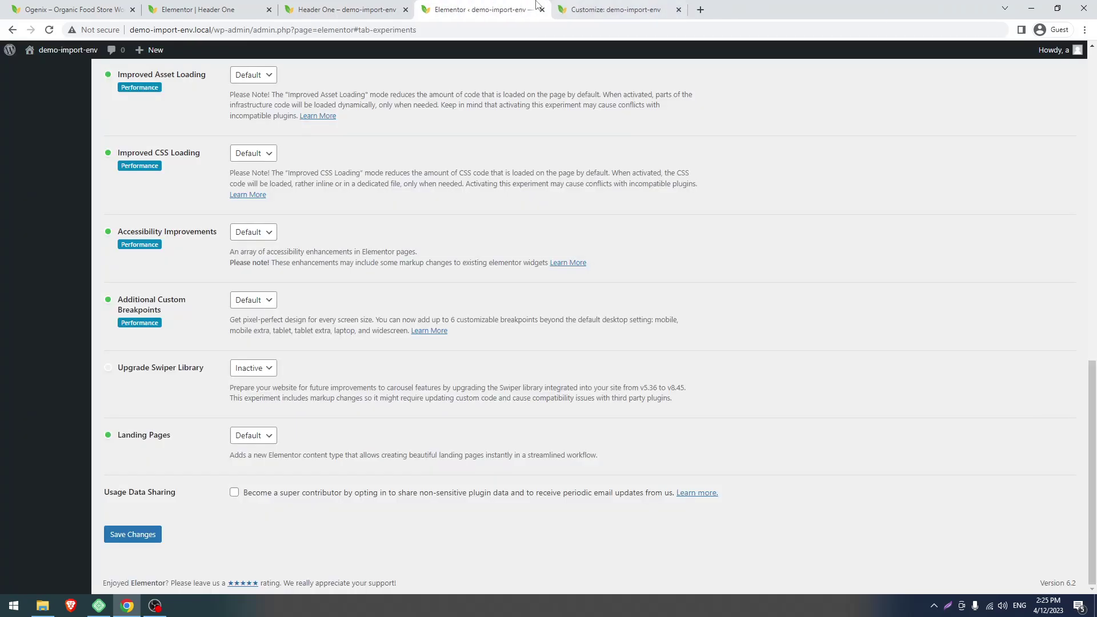
{"action": "left_click", "coordinate": [541, 9]}
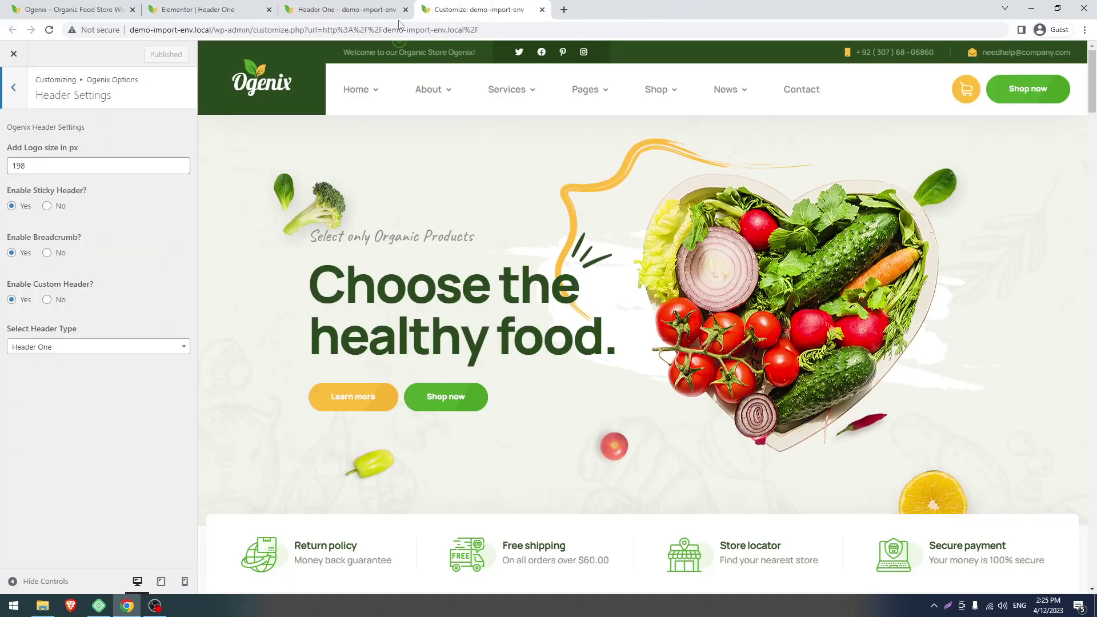
{"action": "left_click", "coordinate": [541, 9]}
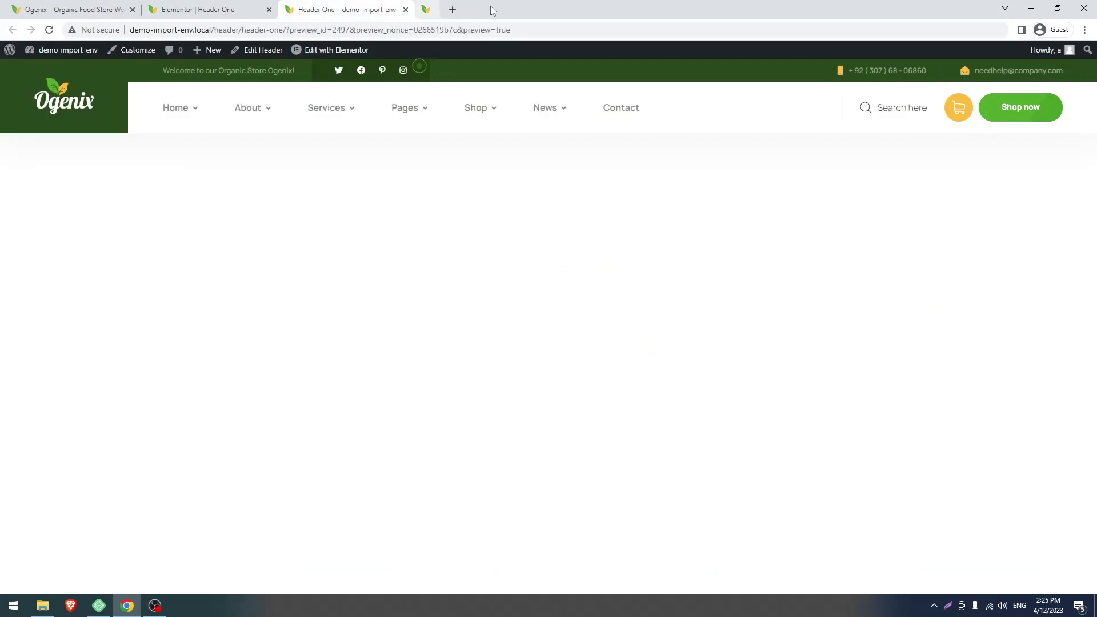
Step: Open the site's home page from the Header One preview and review its sections down to the farmers team
{"action": "left_click", "coordinate": [66, 111]}
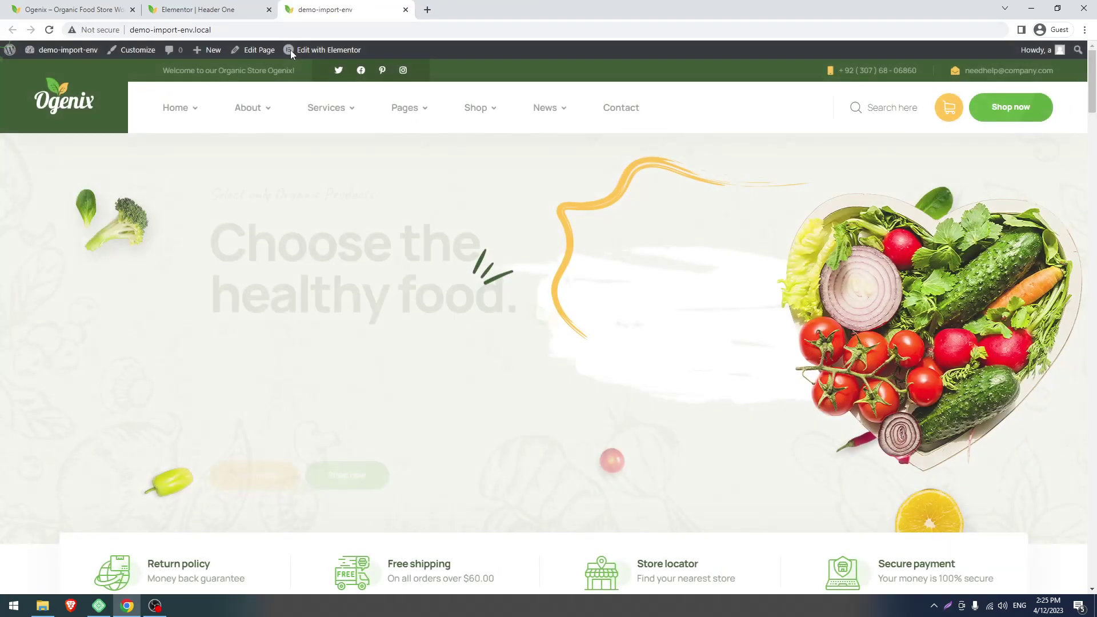
{"action": "scroll", "coordinate": [488, 257], "scroll_direction": "down", "scroll_amount": 12}
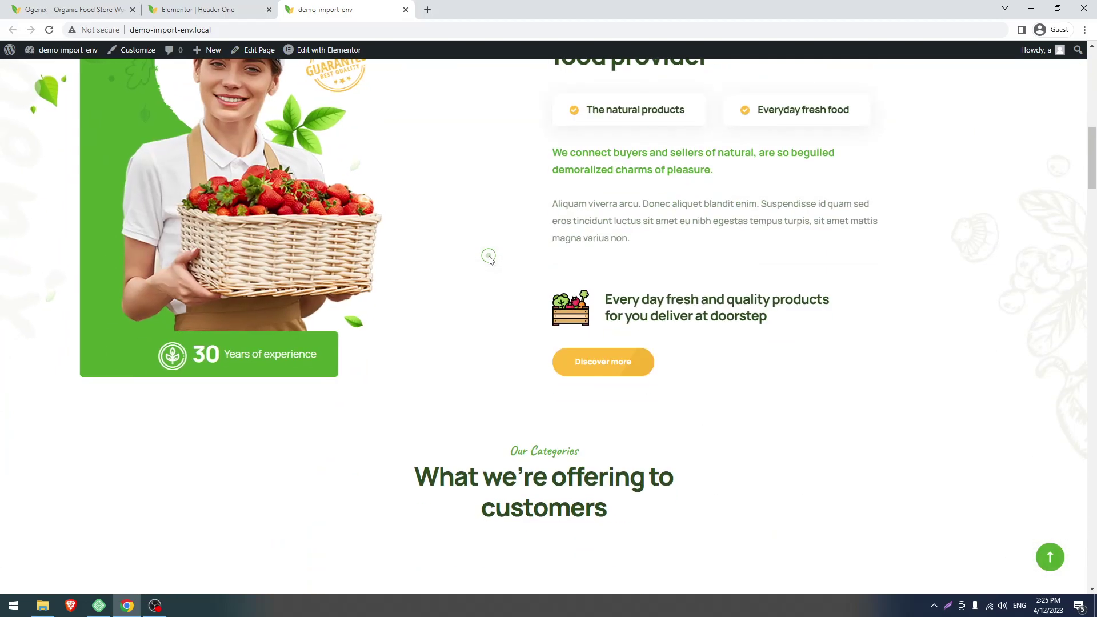
{"action": "scroll", "coordinate": [490, 258], "scroll_direction": "down", "scroll_amount": 18}
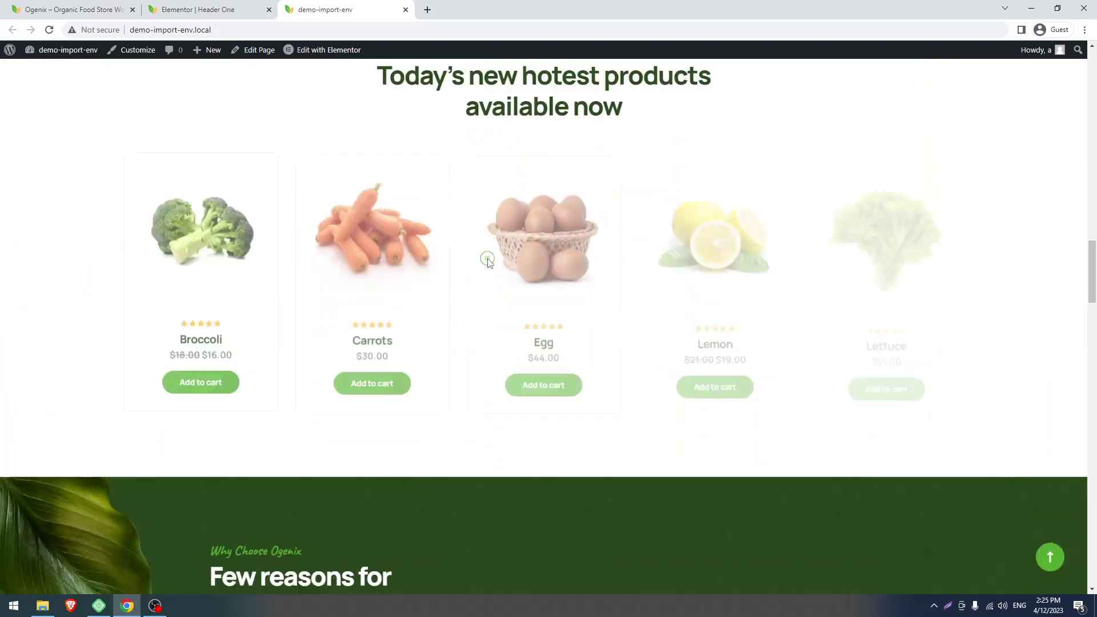
{"action": "scroll", "coordinate": [488, 260], "scroll_direction": "down", "scroll_amount": 6}
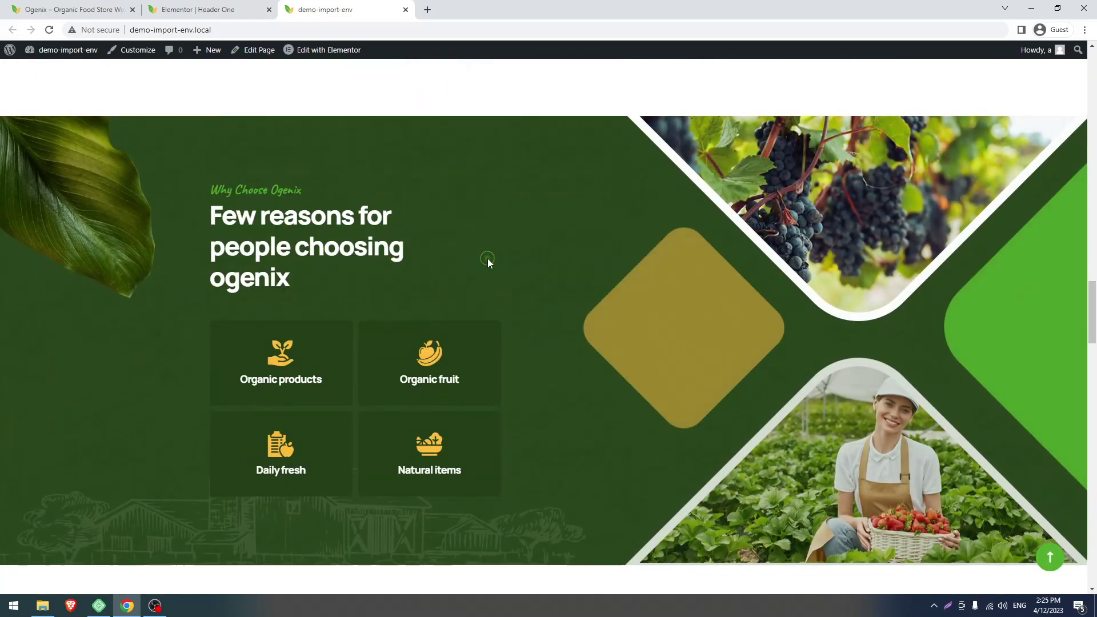
{"action": "scroll", "coordinate": [487, 259], "scroll_direction": "down", "scroll_amount": 9}
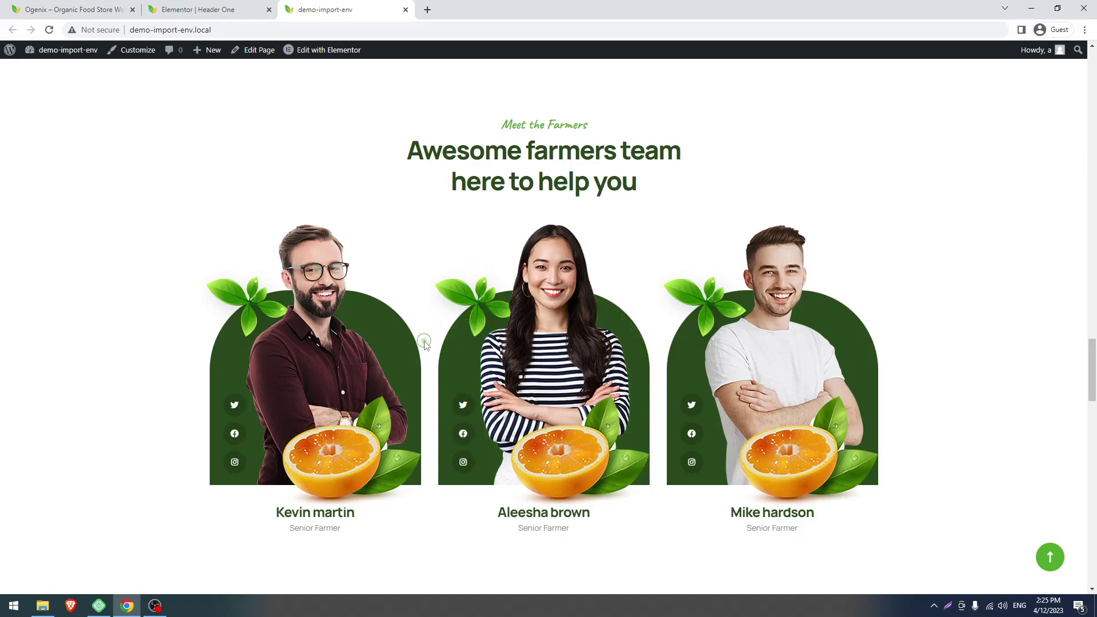
Step: Open the Layerdrops support center at layerdrops.ticksy.com in a new browser tab
{"action": "left_click", "coordinate": [427, 9]}
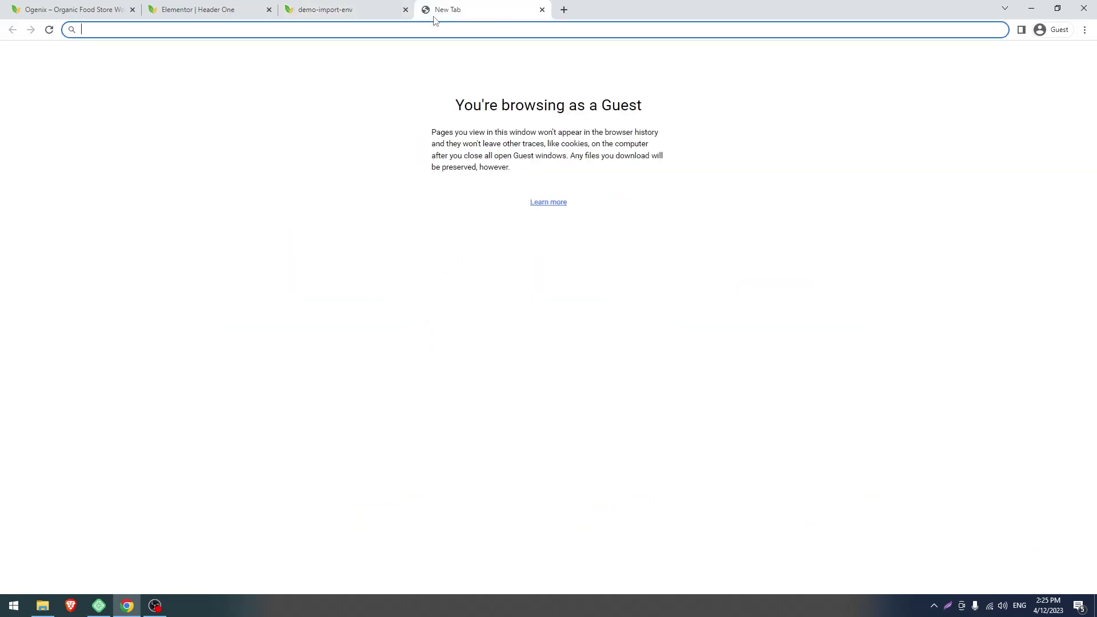
{"action": "type", "text": "layer"}
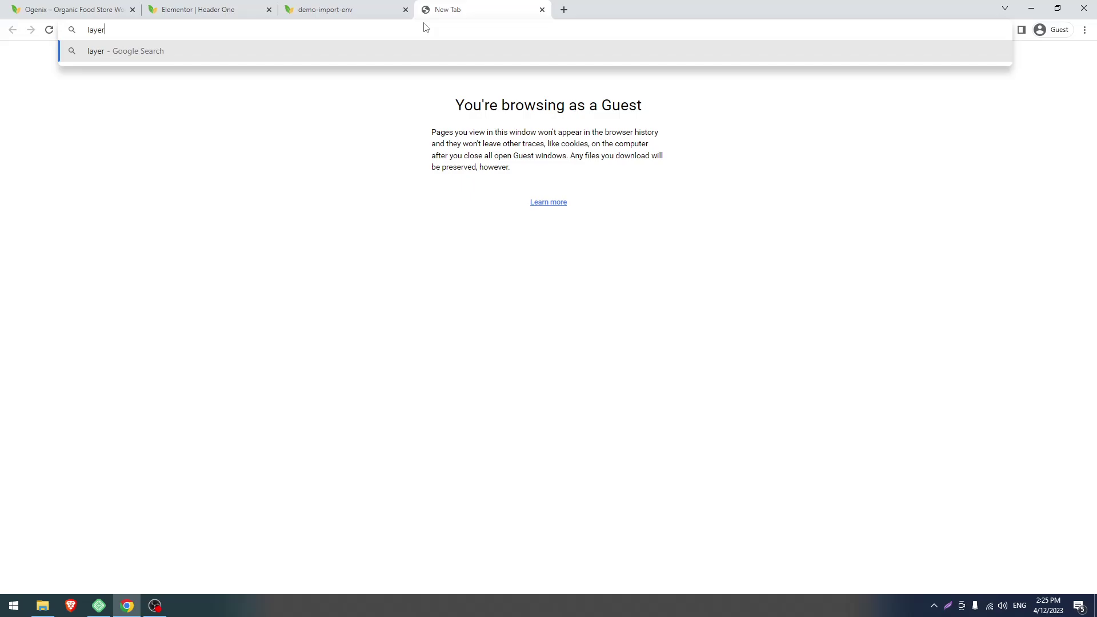
{"action": "type", "text": "drops.c"}
{"action": "key", "text": "BackSpace"}
{"action": "key", "text": "BackSpace"}
{"action": "type", "text": "ticksy.com"}
{"action": "key", "text": "Return"}
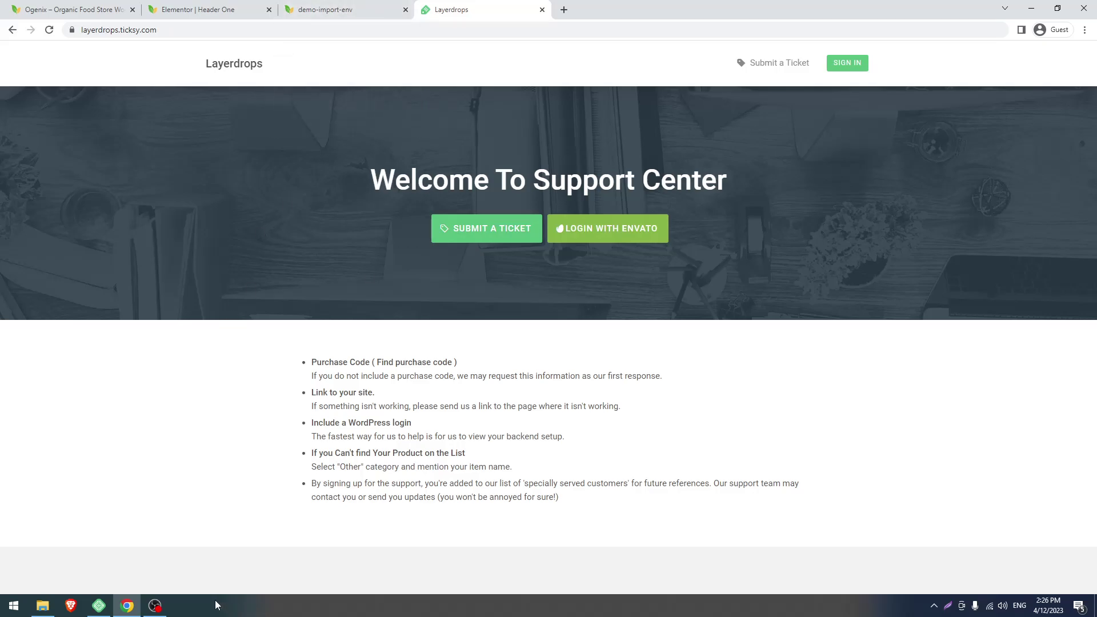
{"action": "left_click", "coordinate": [157, 606]}
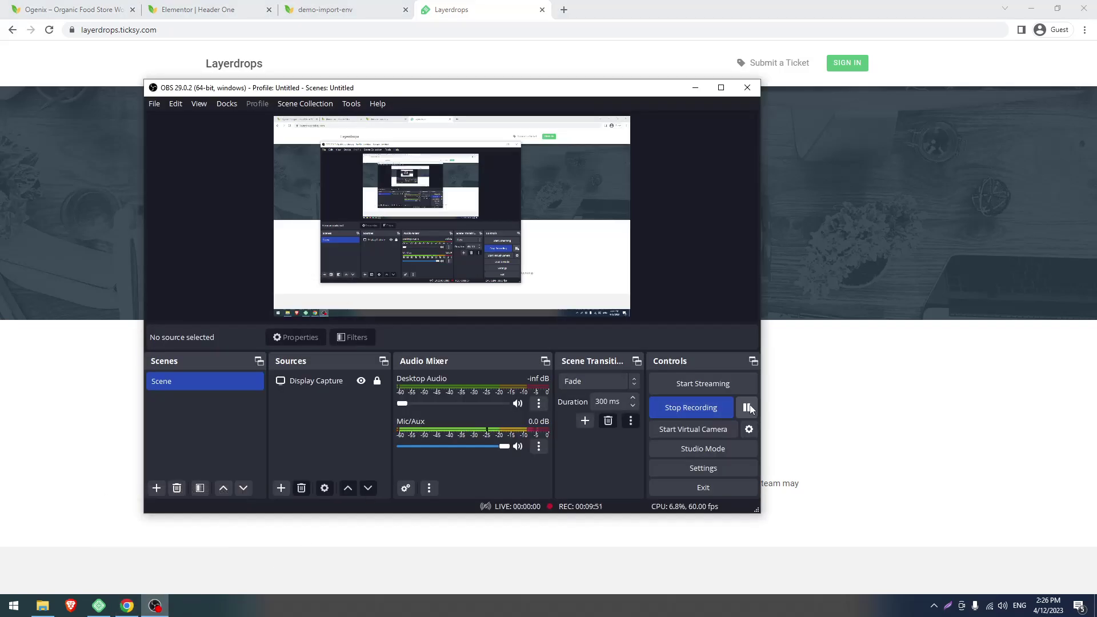